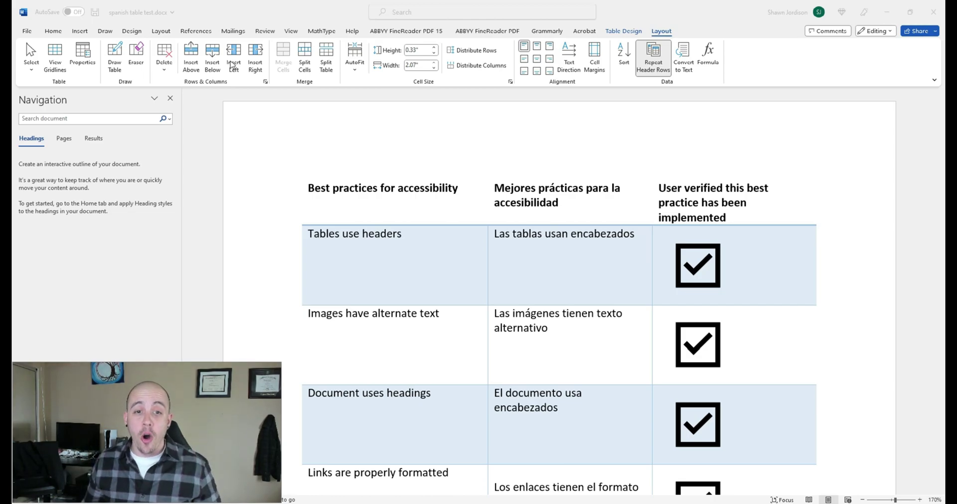
# Widen the table's first column from 2.07" to 2.35" and save the Word document
pyautogui.click(363, 234)
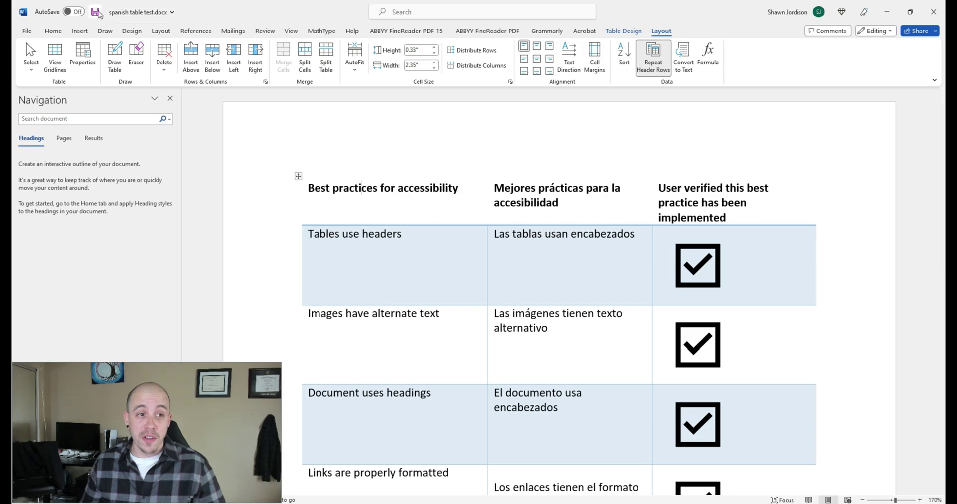
pyautogui.click(96, 12)
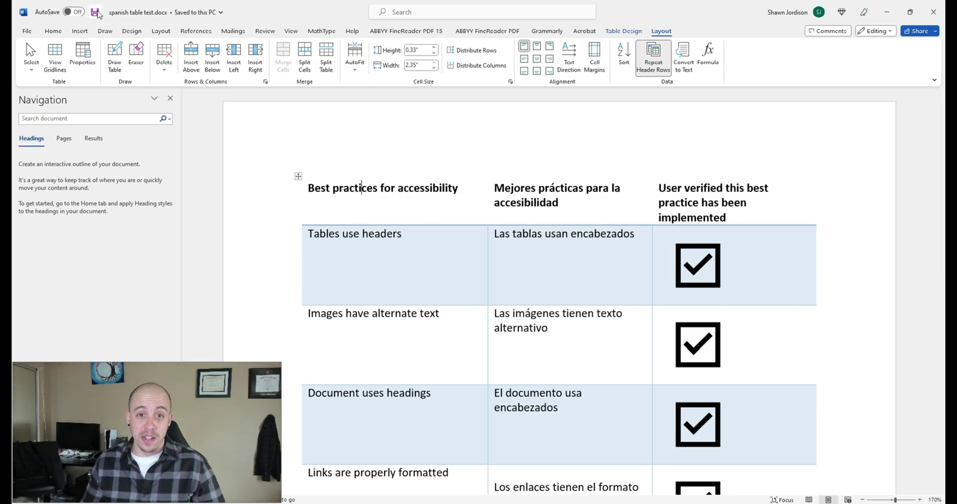
# Create a PDF from the Acrobat ribbon tab, saved as spanish table test.pdf
pyautogui.click(584, 31)
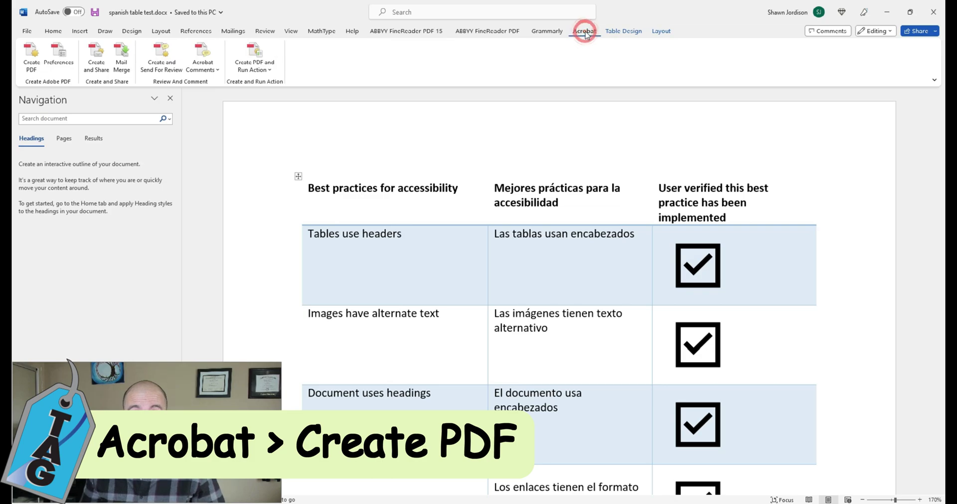
pyautogui.click(31, 55)
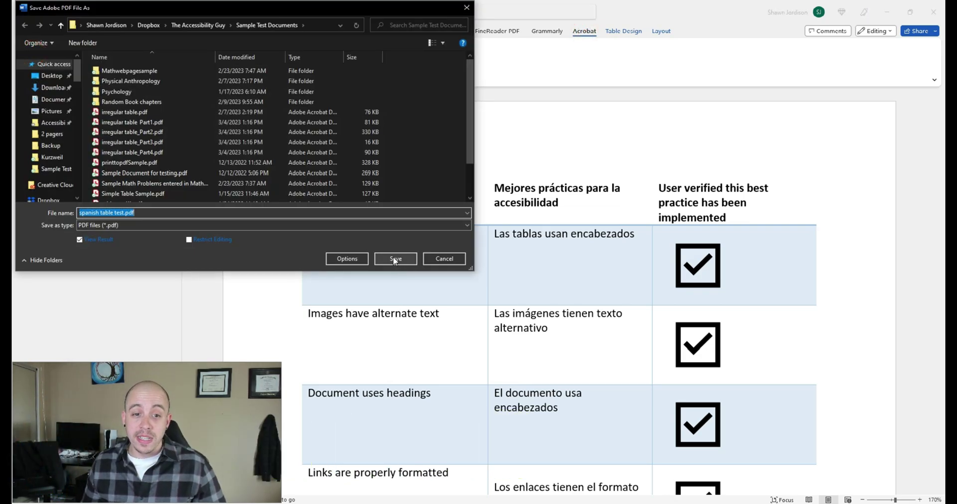
pyautogui.click(394, 259)
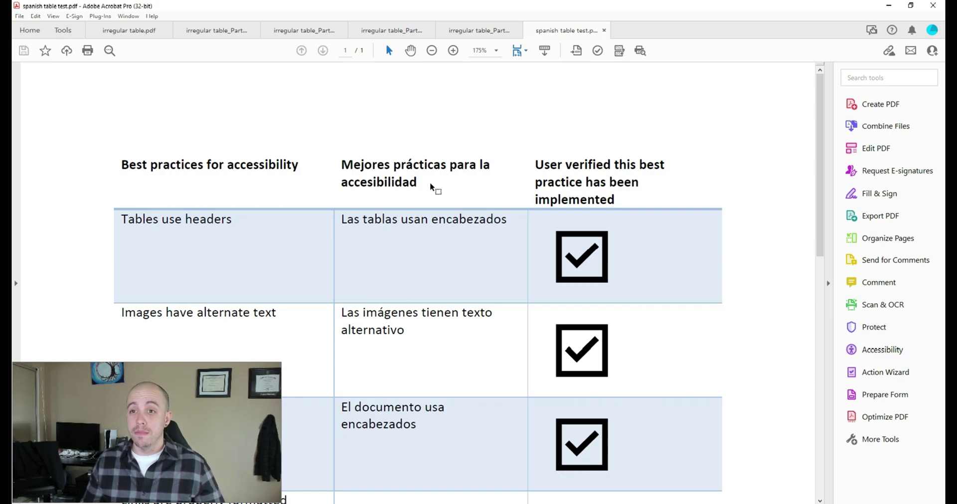
pyautogui.scroll(-3, 426, 184)
pyautogui.scroll(3, 420, 180)
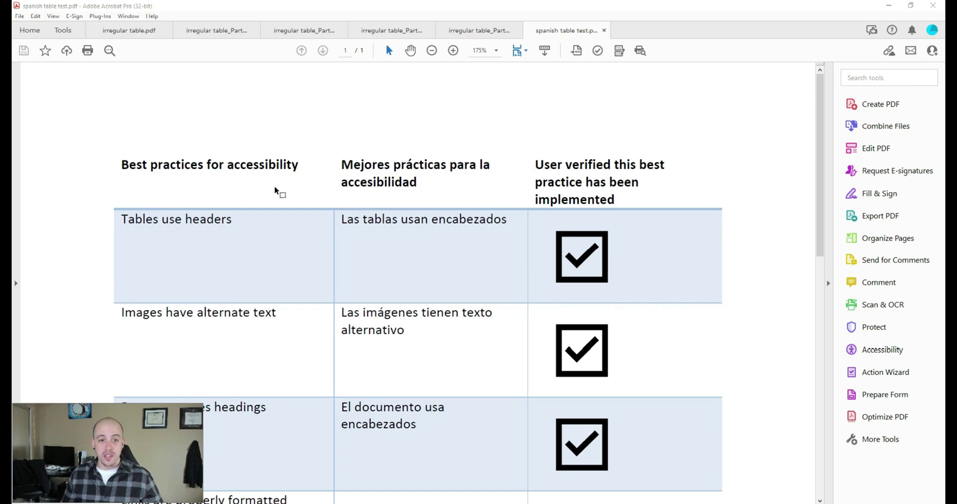
pyautogui.keyDown('ctrl'); pyautogui.scroll(-2, 324, 193); pyautogui.keyUp('ctrl')
pyautogui.keyDown('ctrl'); pyautogui.scroll(-1, 323, 189); pyautogui.keyUp('ctrl')
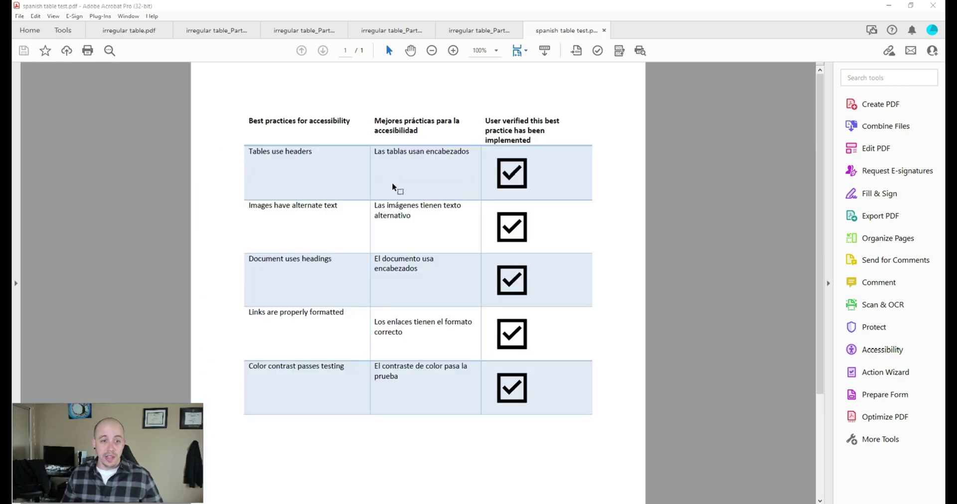
pyautogui.keyDown('ctrl'); pyautogui.scroll(1, 324, 135); pyautogui.keyUp('ctrl')
pyautogui.scroll(1, 325, 134)
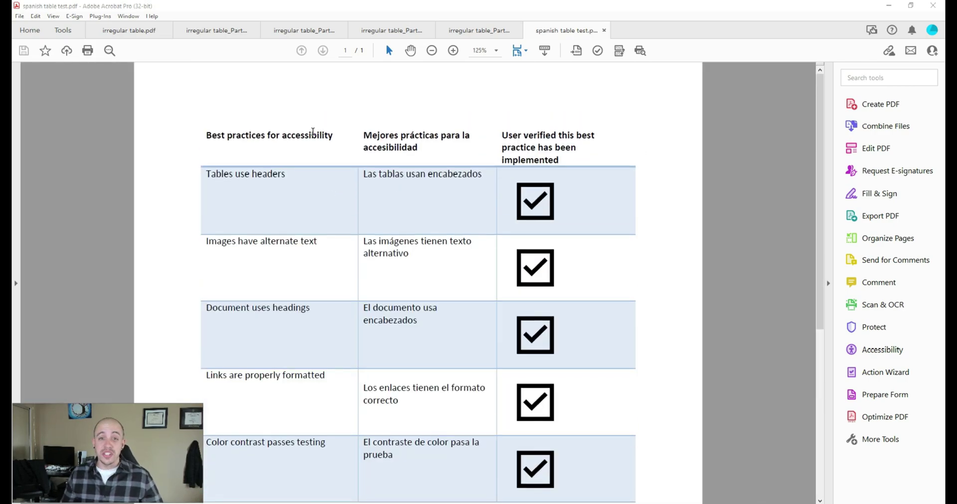
# Open the Tags panel in the navigation pane and expand the <Table> tag
pyautogui.click(16, 283)
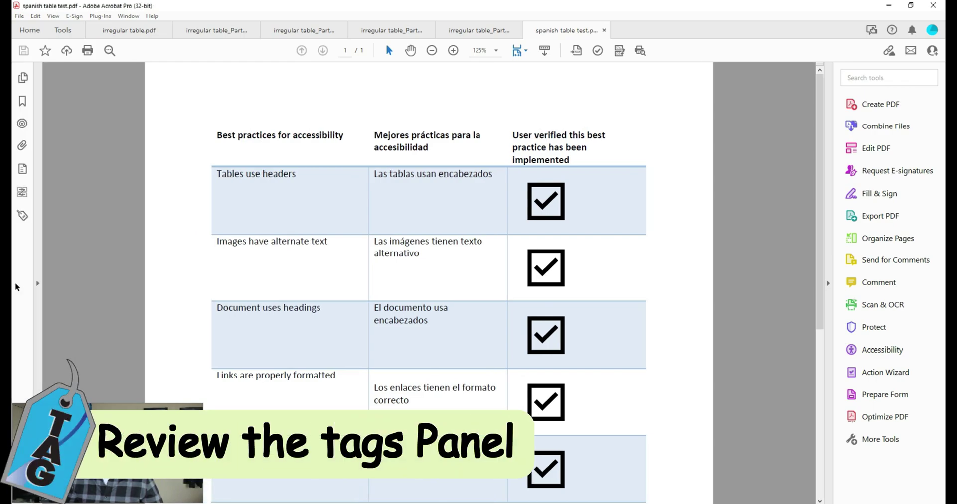
pyautogui.click(22, 216)
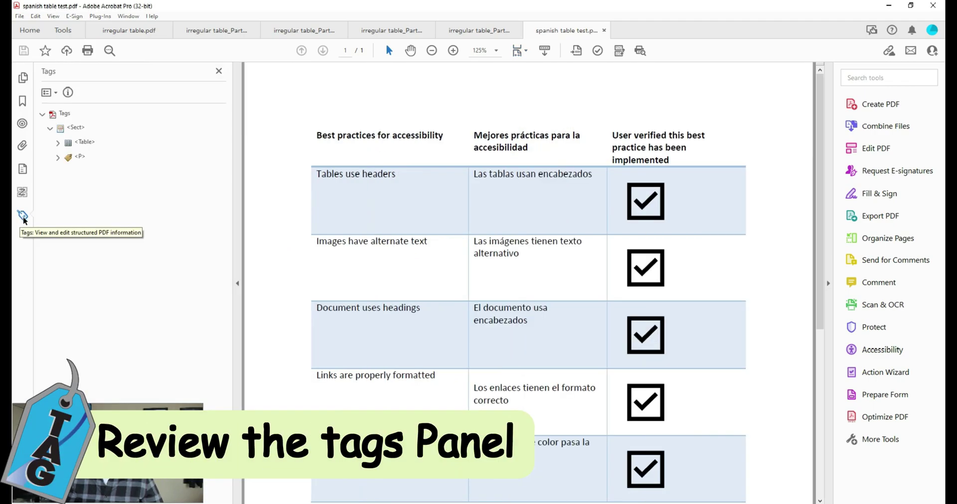
pyautogui.click(85, 143)
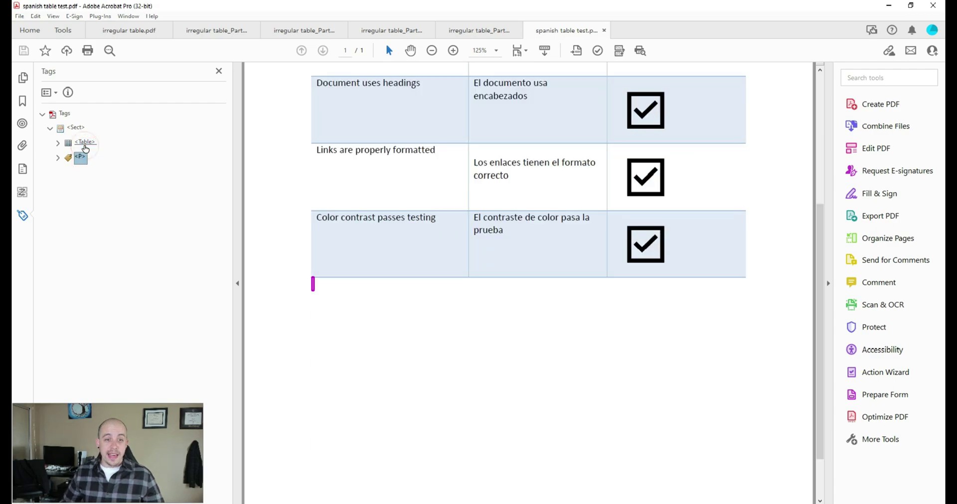
pyautogui.doubleClick(85, 143)
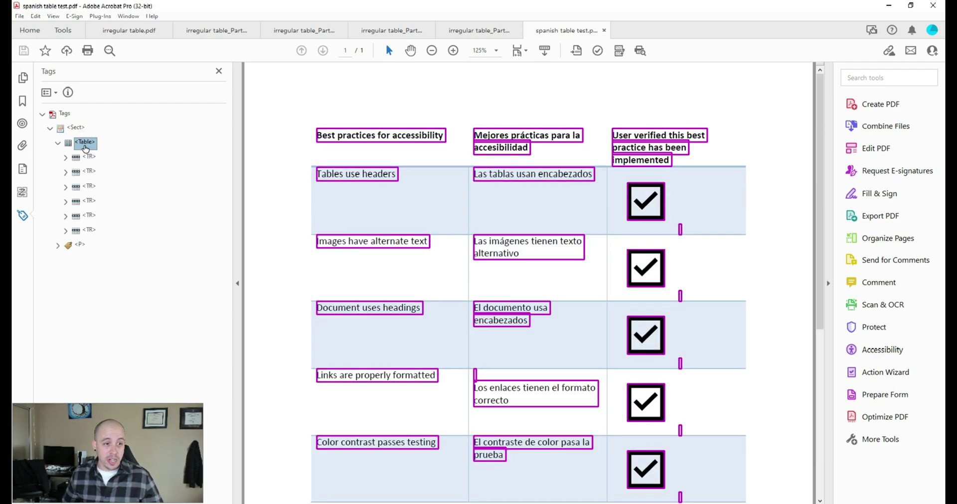
# Step through the row and paragraph tags, then select the top <Sect> tag
pyautogui.press('Down')
pyautogui.press('Down')
pyautogui.press('Down')
pyautogui.press('Down')
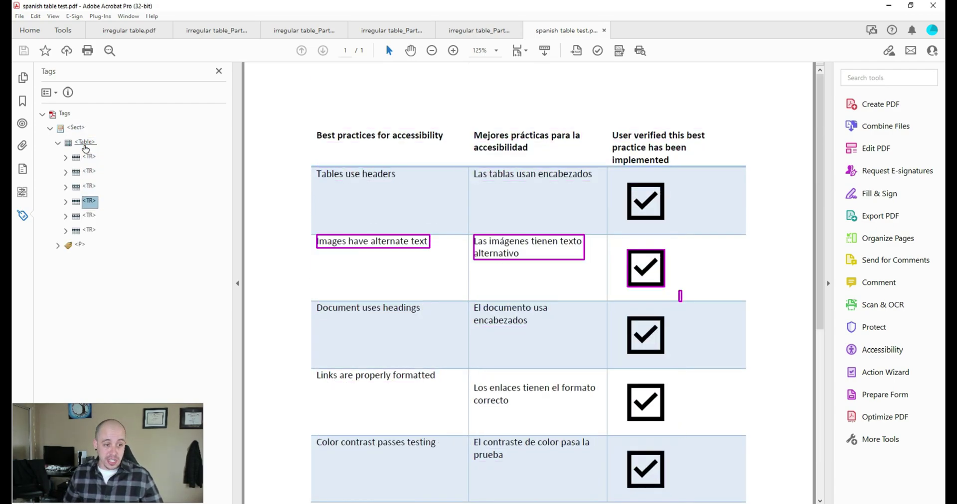
pyautogui.press('Down')
pyautogui.press('Down')
pyautogui.press('Down')
pyautogui.press('Right')
pyautogui.press('Down')
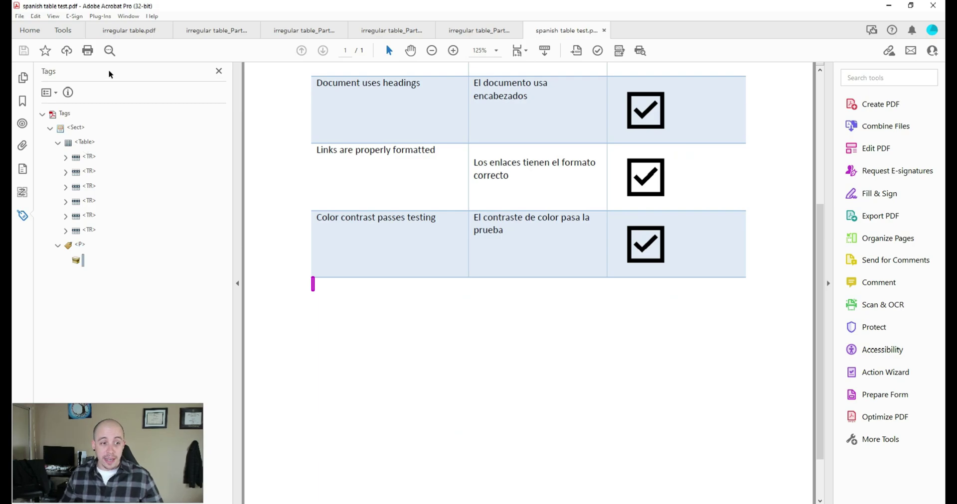
pyautogui.scroll(5, 539, 256)
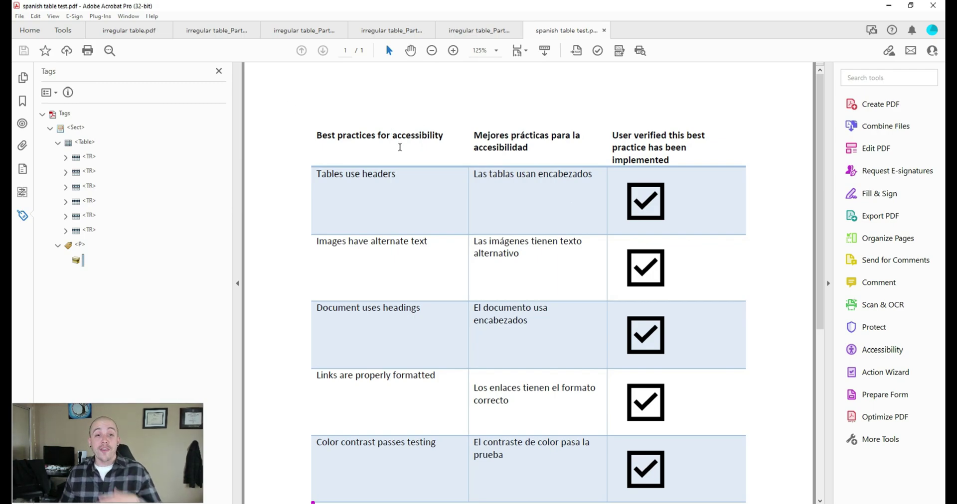
pyautogui.click(68, 131)
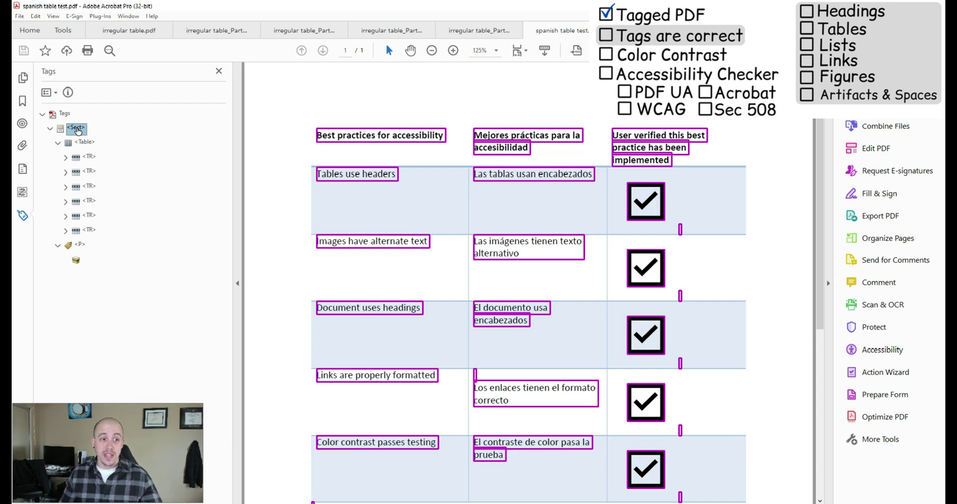
# Change the <Sect> tag's type to Document in its tag properties
pyautogui.rightClick(77, 131)
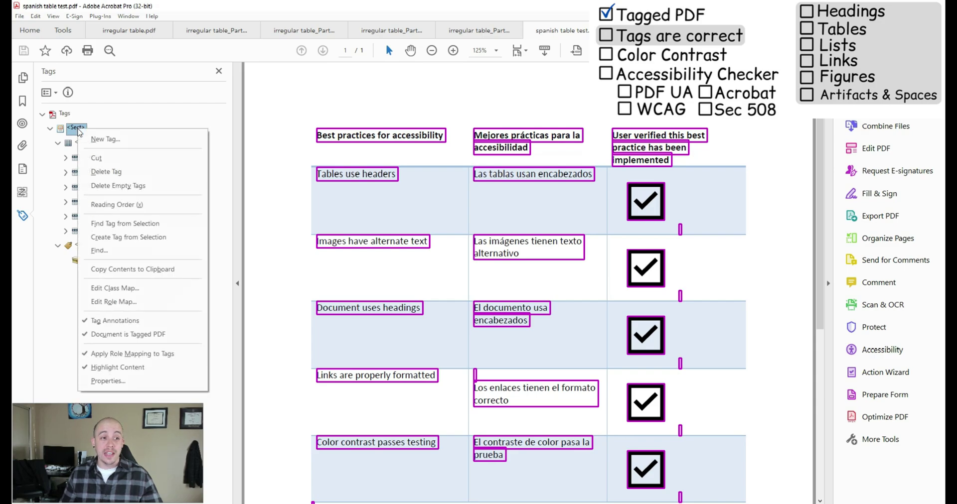
pyautogui.click(152, 379)
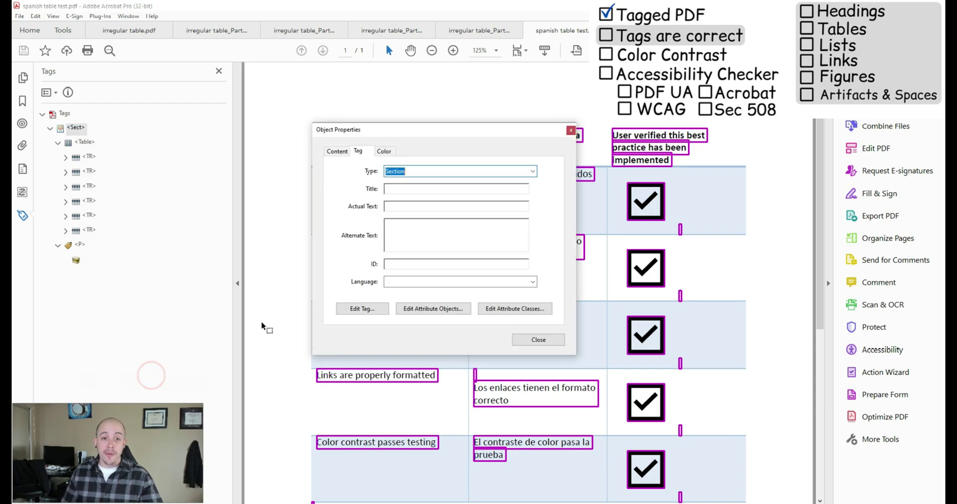
pyautogui.write('Document')
pyautogui.press('Return')
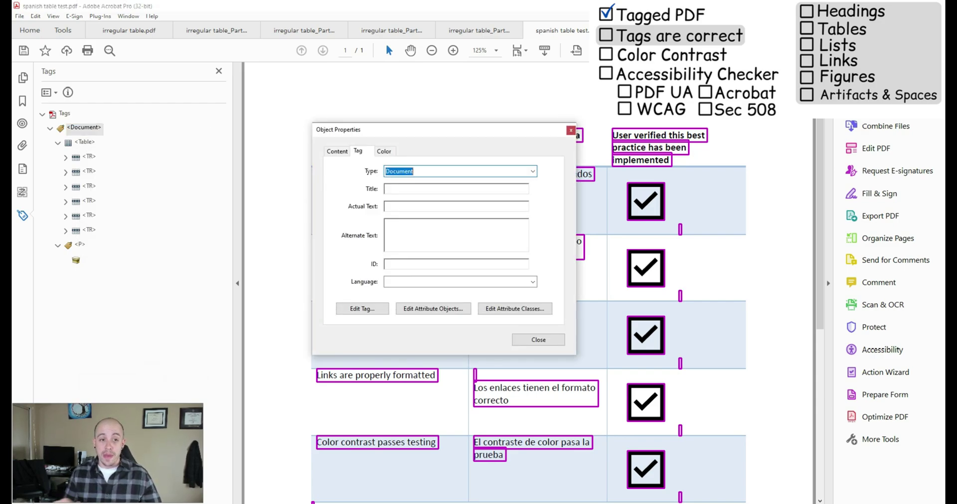
pyautogui.click(539, 340)
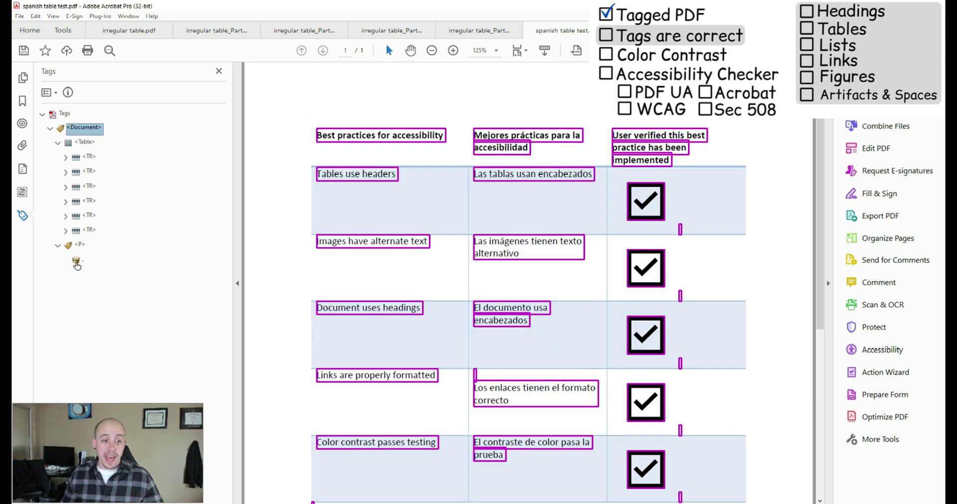
# Change the empty content under <P> into an Artifact, leaving the <P> tag selected
pyautogui.click(77, 260)
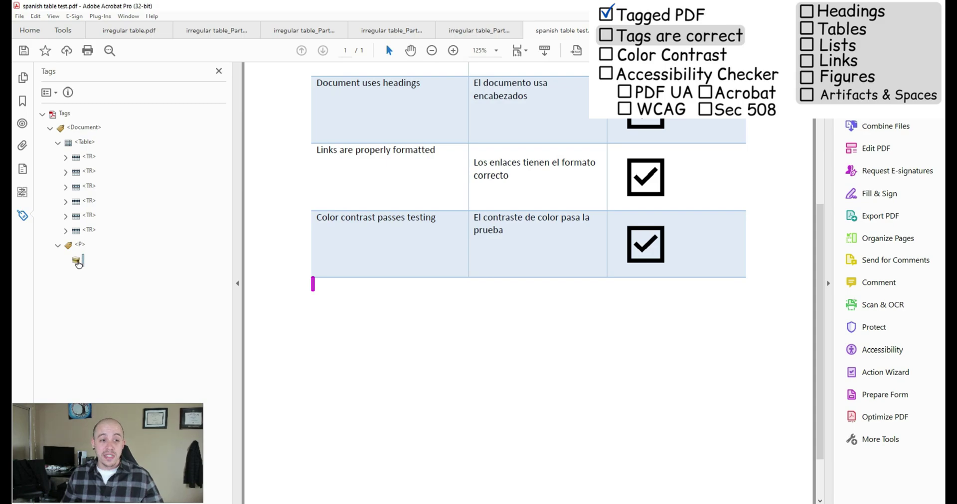
pyautogui.rightClick(77, 263)
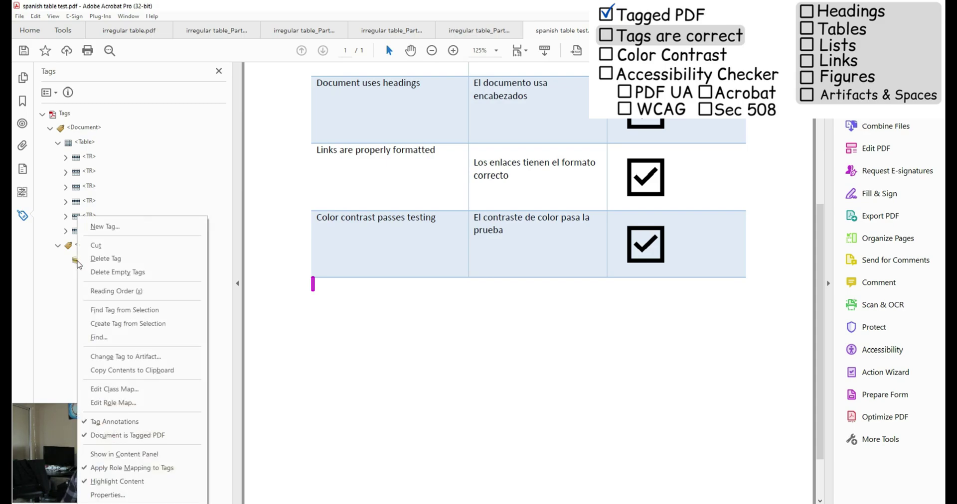
pyautogui.click(125, 357)
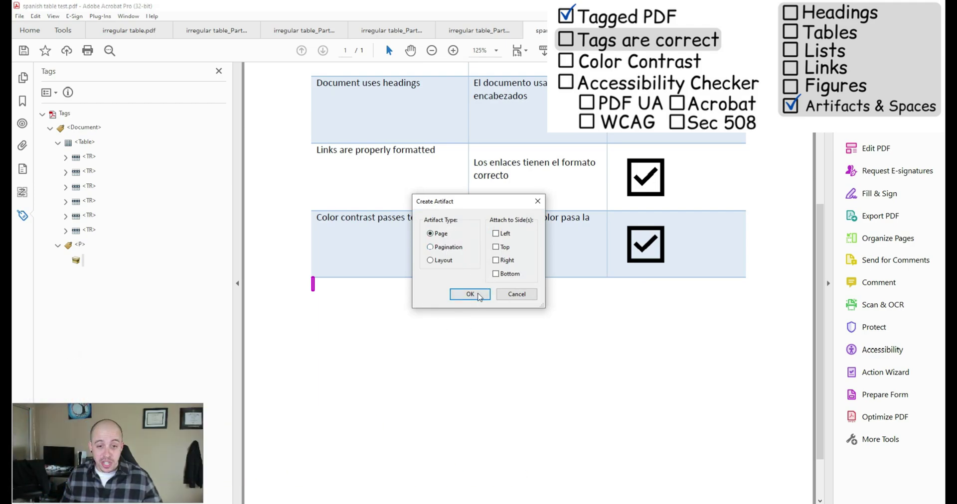
pyautogui.click(475, 294)
pyautogui.click(80, 245)
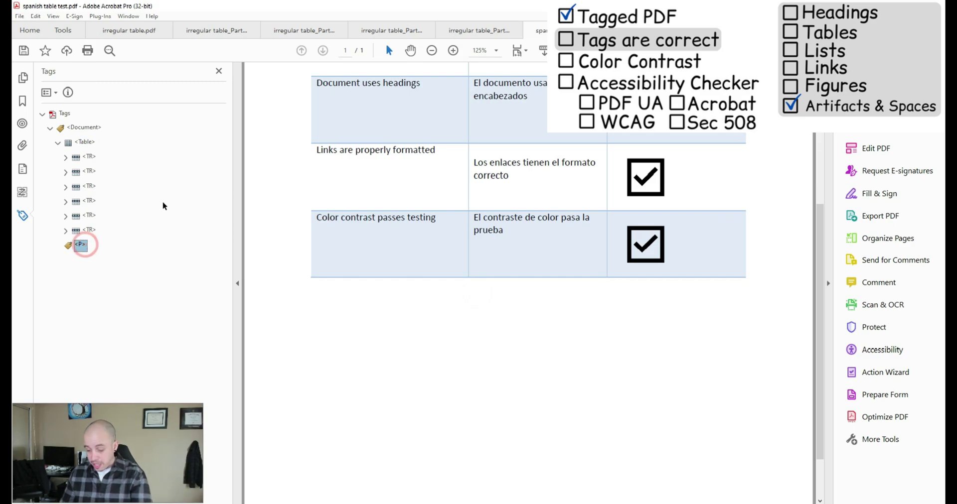
# Delete the empty <P> tag and expand the first row's header cells
pyautogui.press('Delete')
pyautogui.click(95, 156)
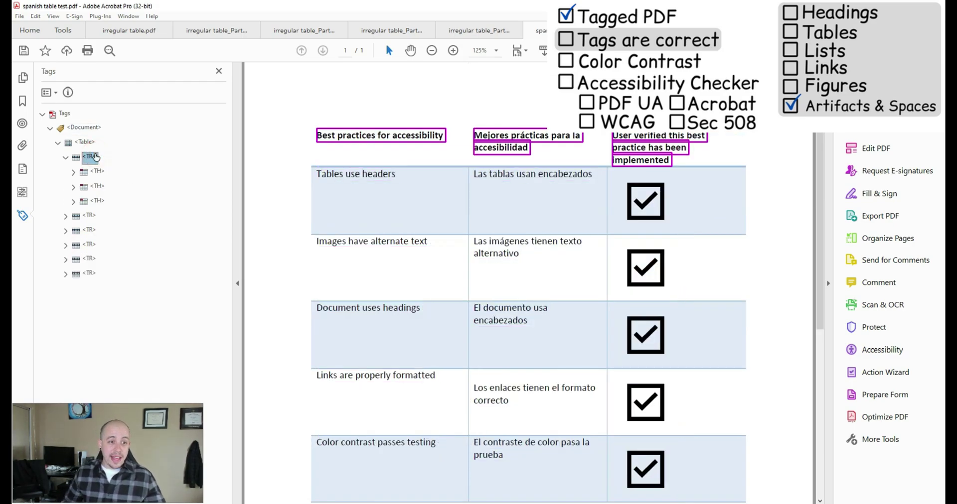
pyautogui.press('Right')
pyautogui.press('Down')
pyautogui.press('Right')
pyautogui.press('Down')
# Step through the three column header cells and down into the body rows
pyautogui.press('Down')
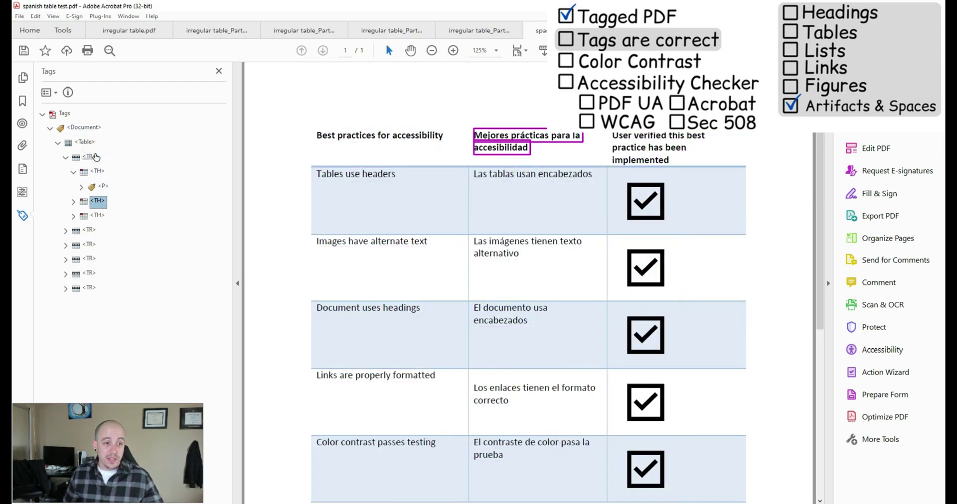
pyautogui.press('Right')
pyautogui.press('Down')
pyautogui.press('Down')
pyautogui.press('Right')
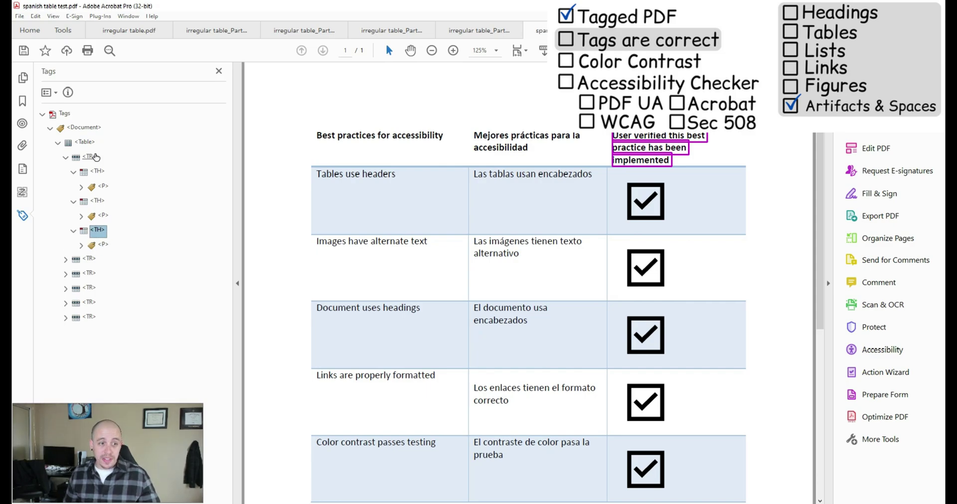
pyautogui.press('Up')
pyautogui.press('Up')
pyautogui.press('Up')
pyautogui.press('Up')
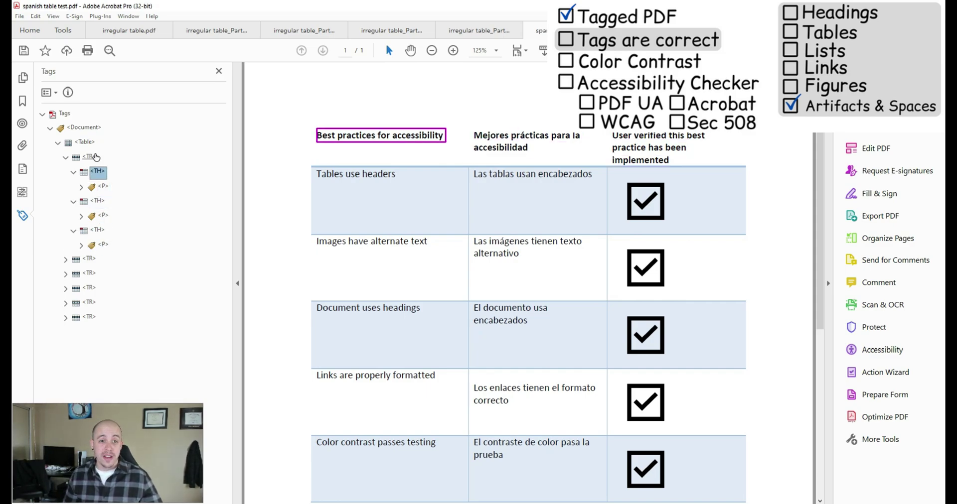
pyautogui.press('Down')
pyautogui.press('Down')
pyautogui.press('Down')
pyautogui.press('Down')
pyautogui.press('Down')
pyautogui.press('Down')
pyautogui.press('Down')
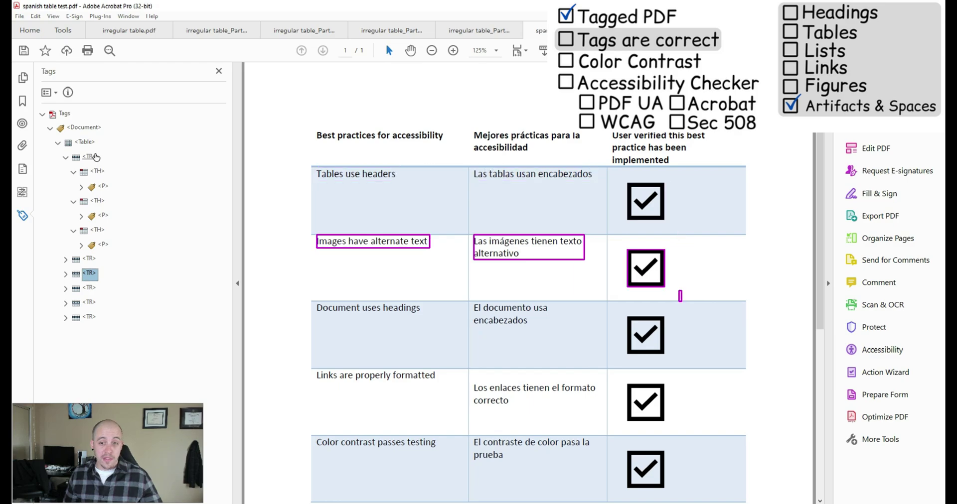
# Expand the body rows to show the Tables use headers and Images have alternate text cells
pyautogui.press('Down')
pyautogui.press('Down')
pyautogui.press('Down')
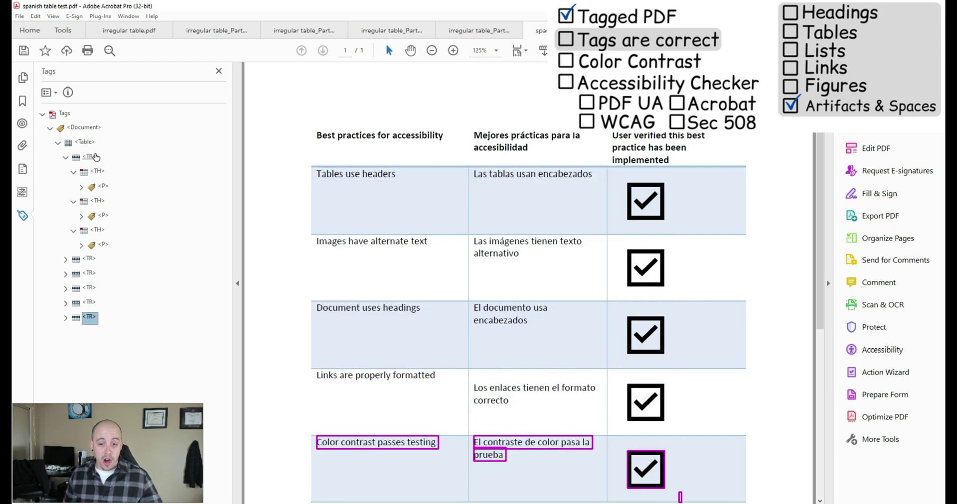
pyautogui.press('Up')
pyautogui.press('Right')
pyautogui.press('Up')
pyautogui.press('Up')
pyautogui.press('Up')
pyautogui.press('Right')
pyautogui.press('Down')
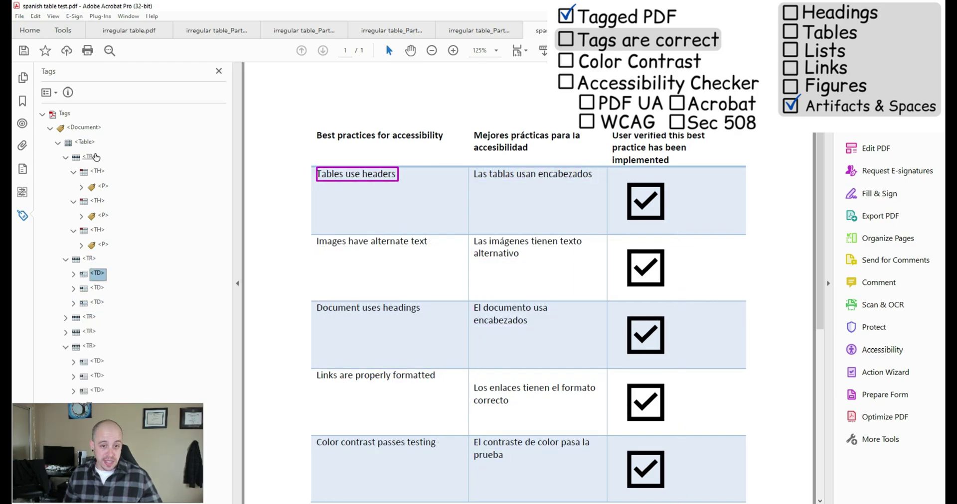
pyautogui.press('Down')
pyautogui.press('Down')
pyautogui.press('Down')
pyautogui.press('Right')
pyautogui.press('Down')
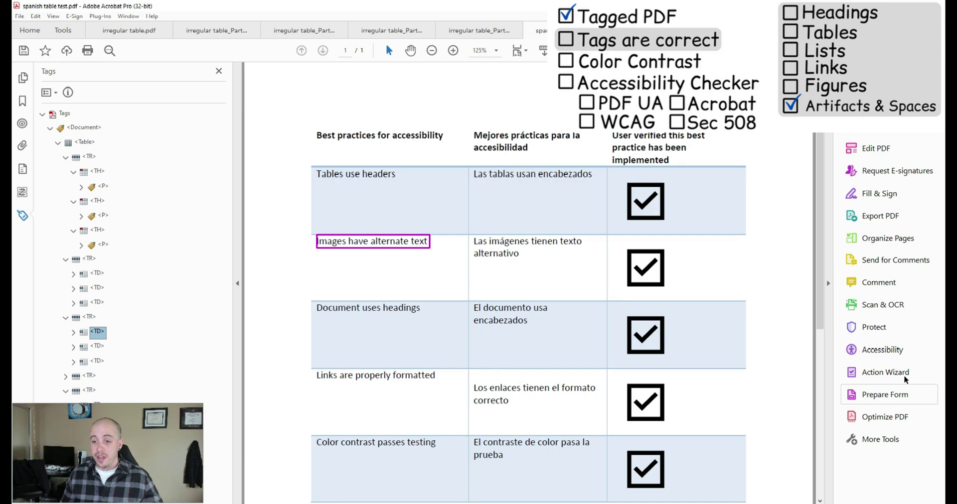
# Open Reading Order showing page content groups, table cells, and tables and figures
pyautogui.click(885, 349)
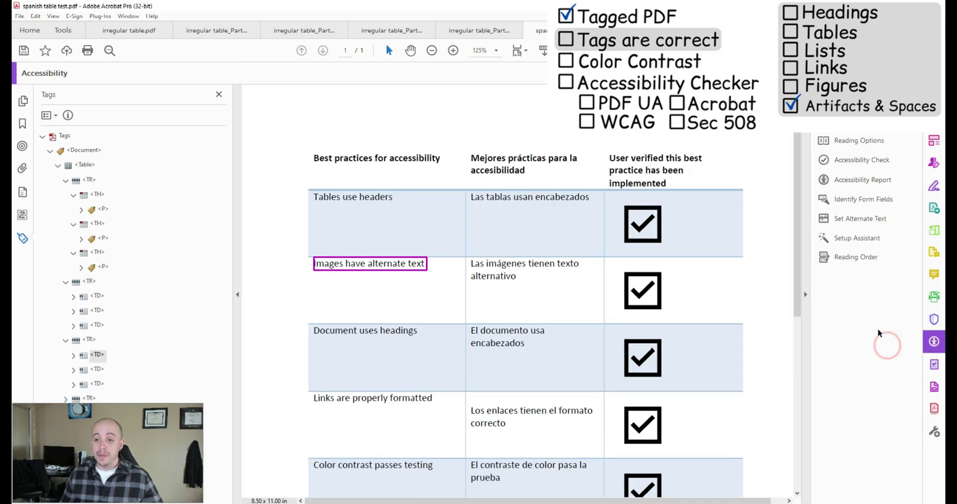
pyautogui.click(853, 260)
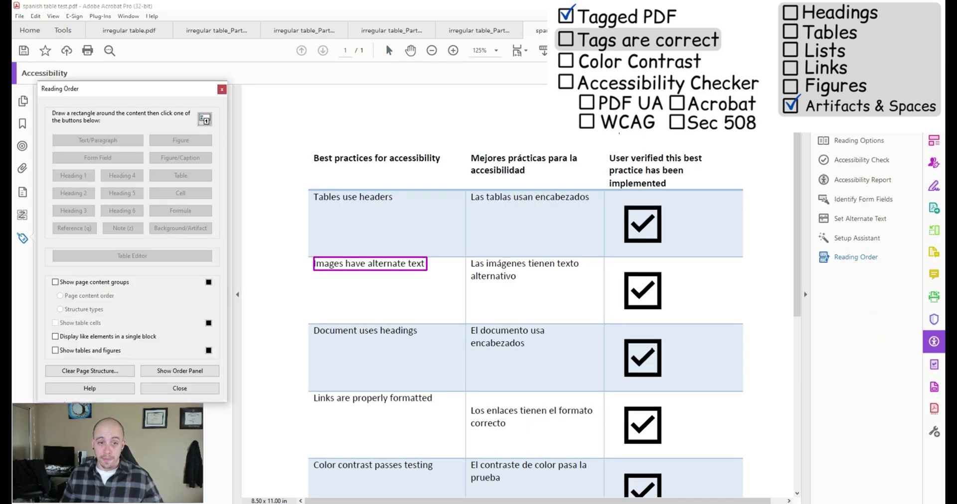
pyautogui.click(55, 282)
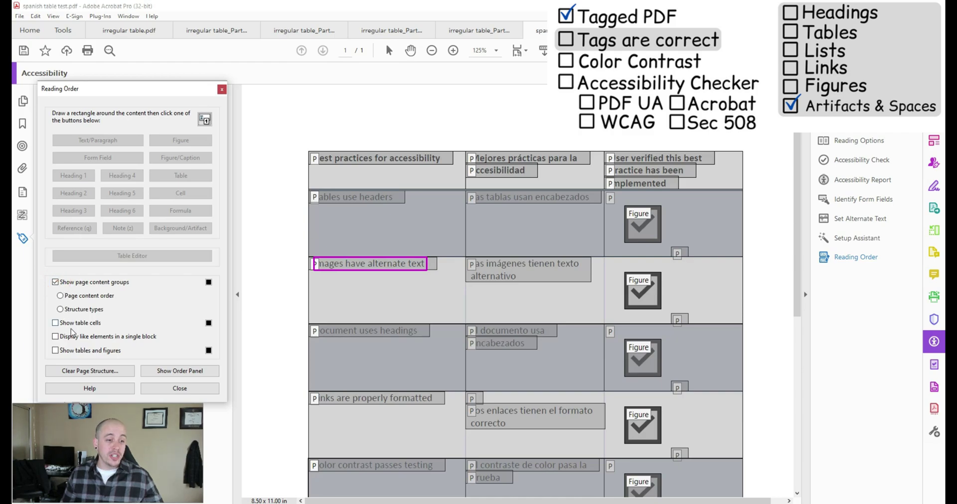
pyautogui.click(74, 322)
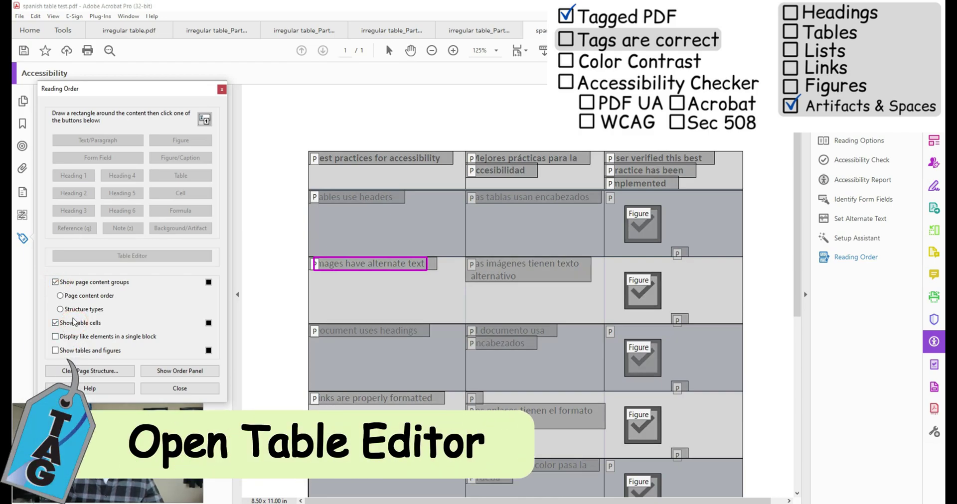
pyautogui.click(55, 351)
# Bring up the table's context options and turn off the tables and figures outline
pyautogui.rightClick(449, 171)
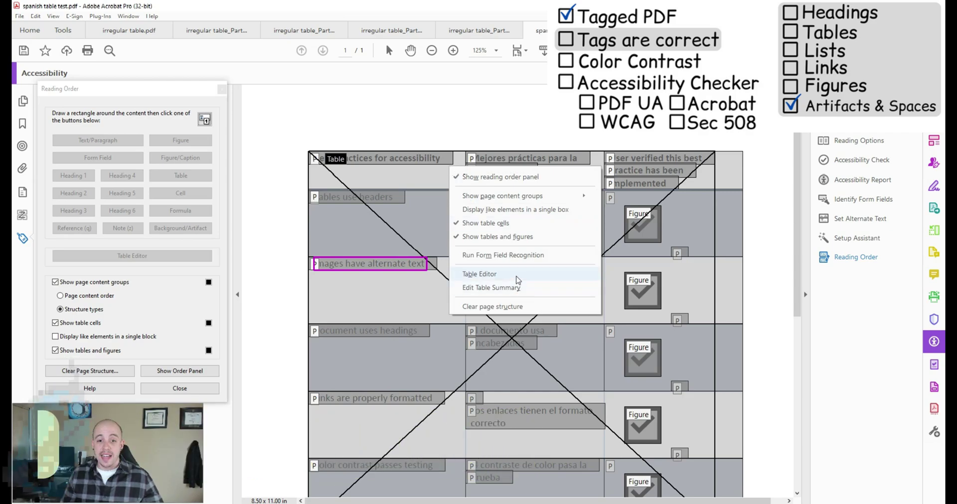
pyautogui.click(516, 275)
pyautogui.scroll(-5, 420, 220)
pyautogui.scroll(5, 419, 226)
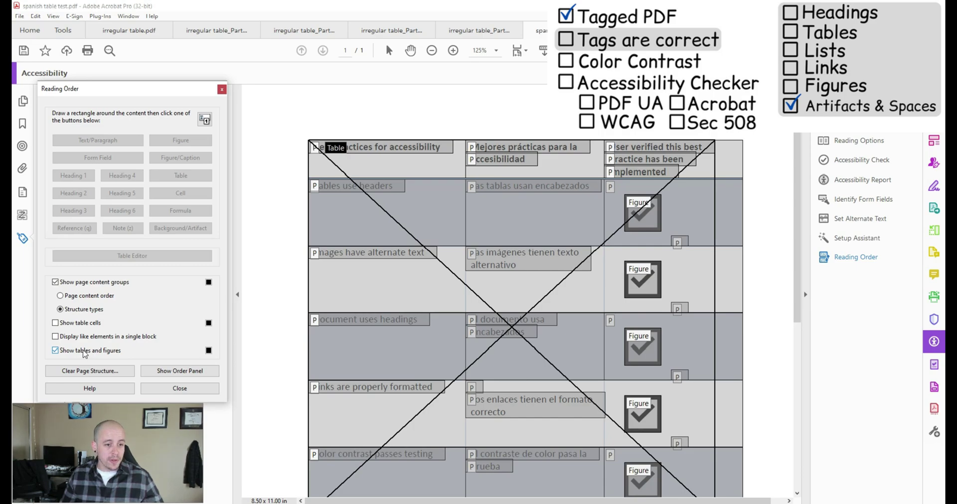
pyautogui.click(85, 353)
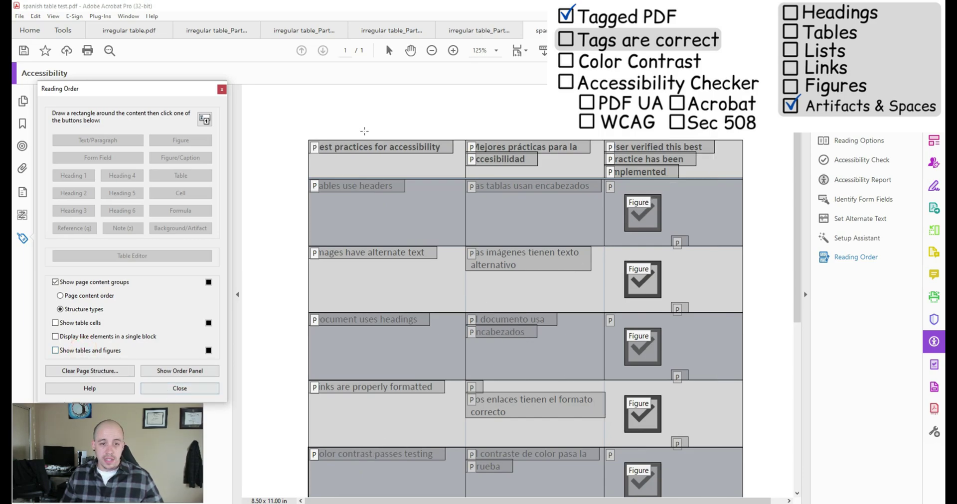
pyautogui.rightClick(364, 127)
pyautogui.rightClick(359, 170)
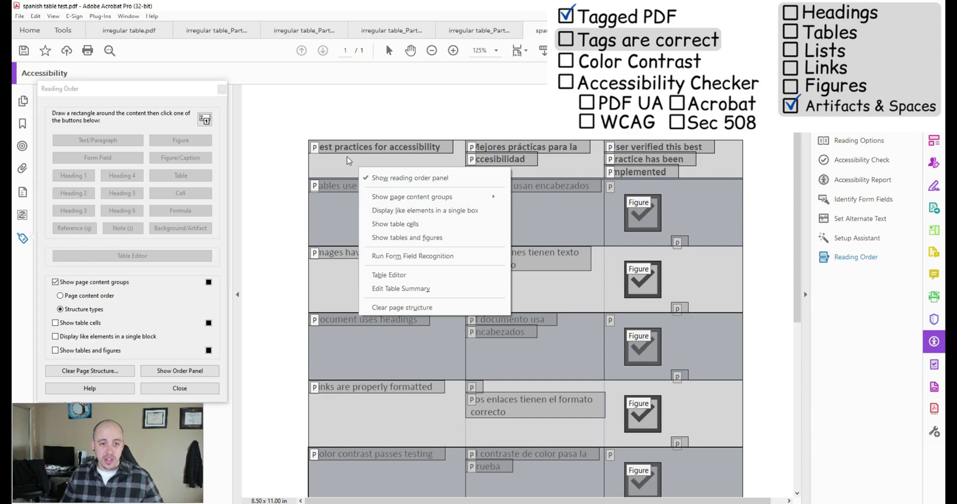
# In the Table Editor, make the header cell a Header Cell with Column scope and close Reading Order
pyautogui.click(404, 275)
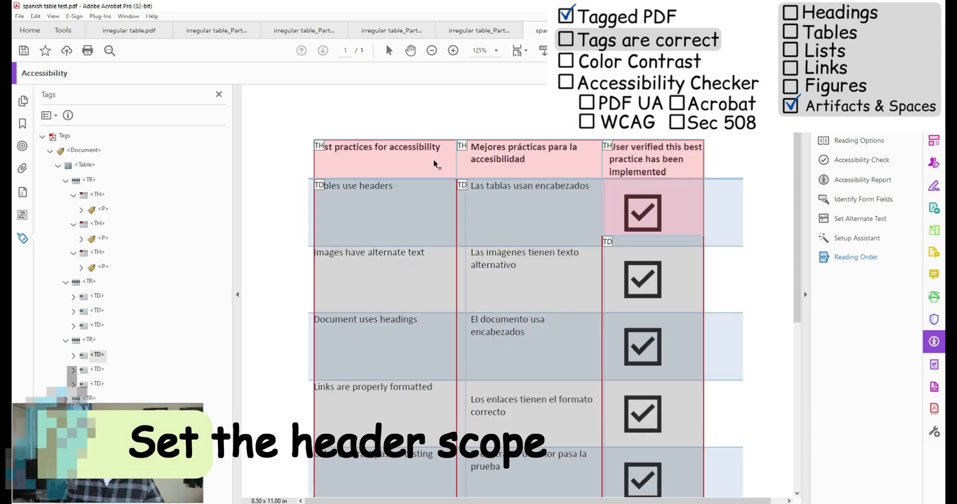
pyautogui.rightClick(408, 159)
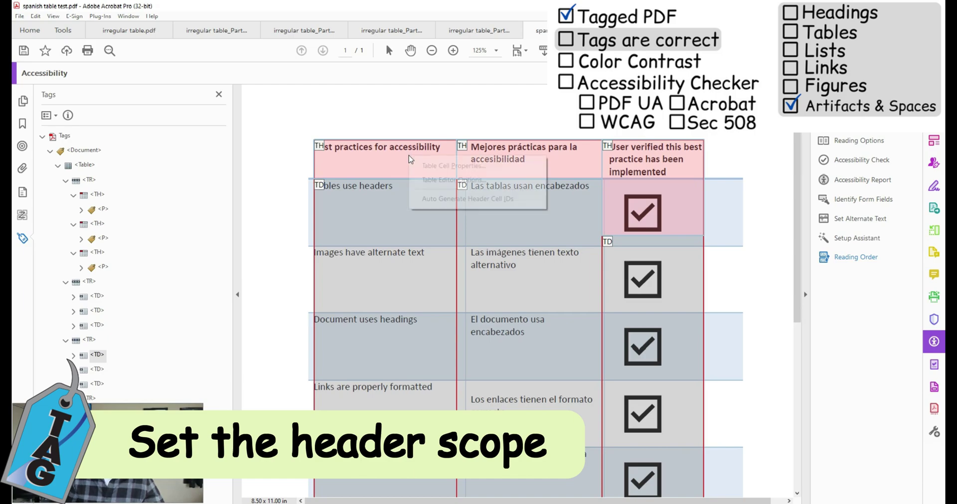
pyautogui.click(435, 165)
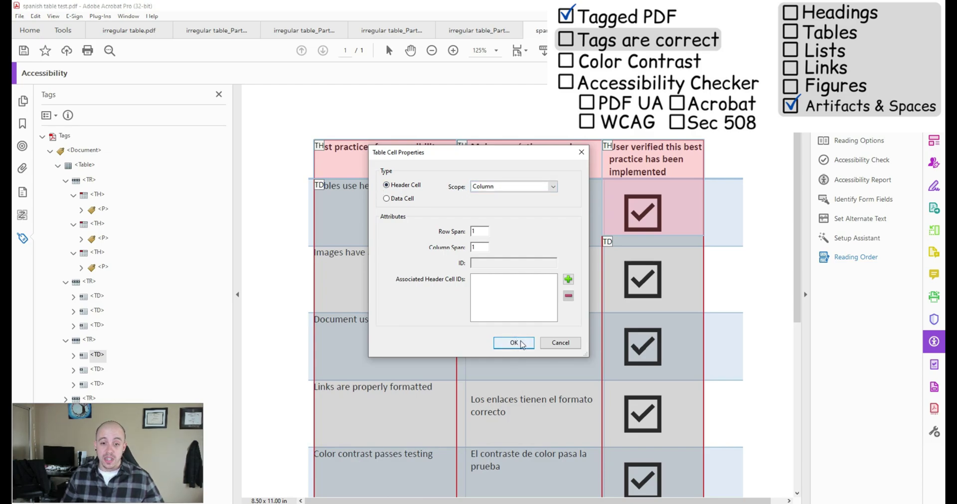
pyautogui.click(522, 343)
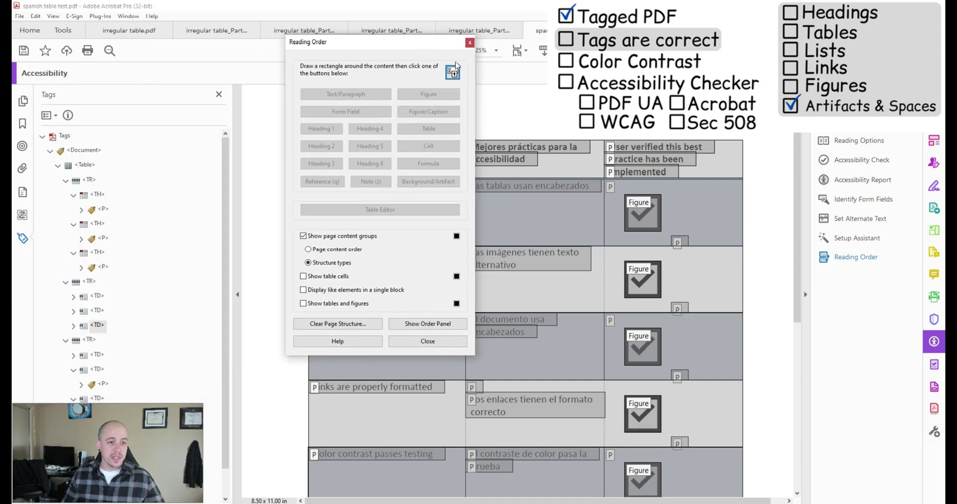
pyautogui.click(470, 43)
# Select the <Table> tag and step through its row tags
pyautogui.click(81, 169)
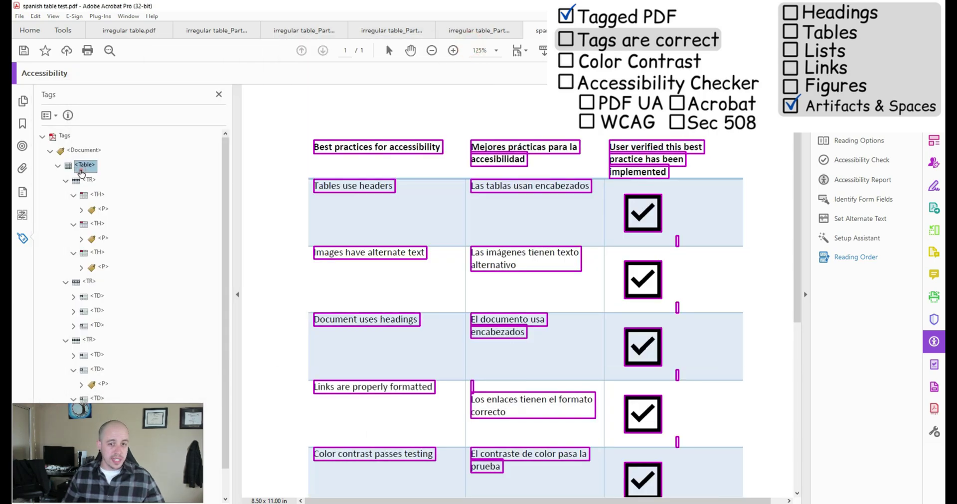
pyautogui.press('Down')
pyautogui.press('Left')
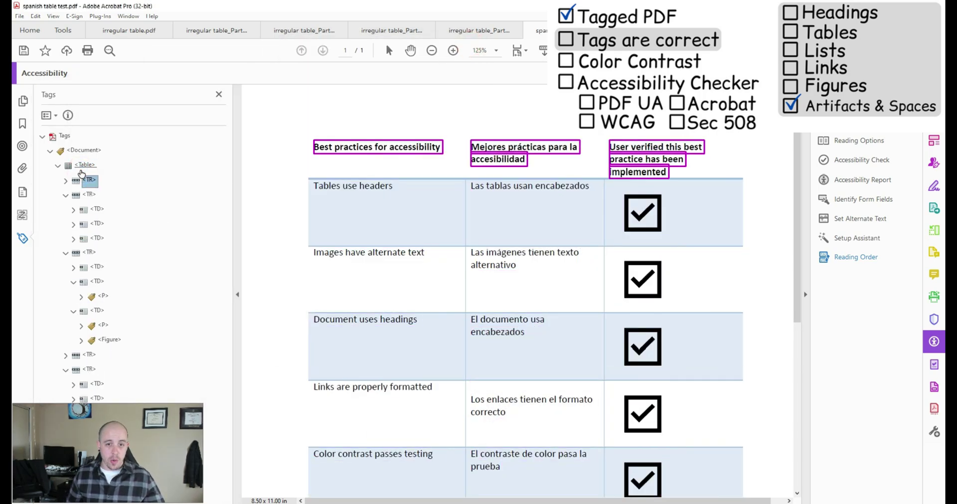
pyautogui.press('Down')
pyautogui.press('Left')
# Expand the second row's checkbox cell and select its empty paragraph tag
pyautogui.press('Down')
pyautogui.press('Left')
pyautogui.press('Down')
pyautogui.press('Down')
pyautogui.press('Left')
pyautogui.press('Up')
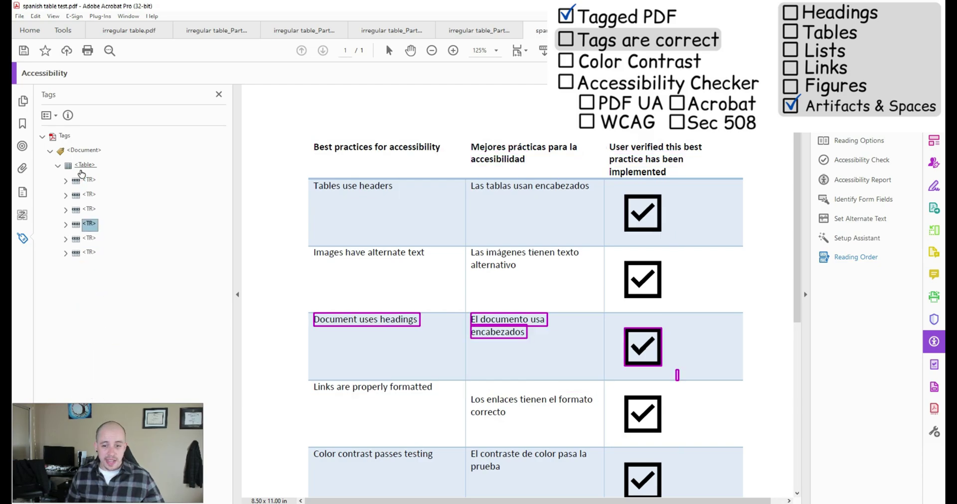
pyautogui.press('Up')
pyautogui.press('Up')
pyautogui.press('Right')
pyautogui.press('Down')
pyautogui.press('Down')
pyautogui.press('Down')
pyautogui.press('Right')
pyautogui.press('Right')
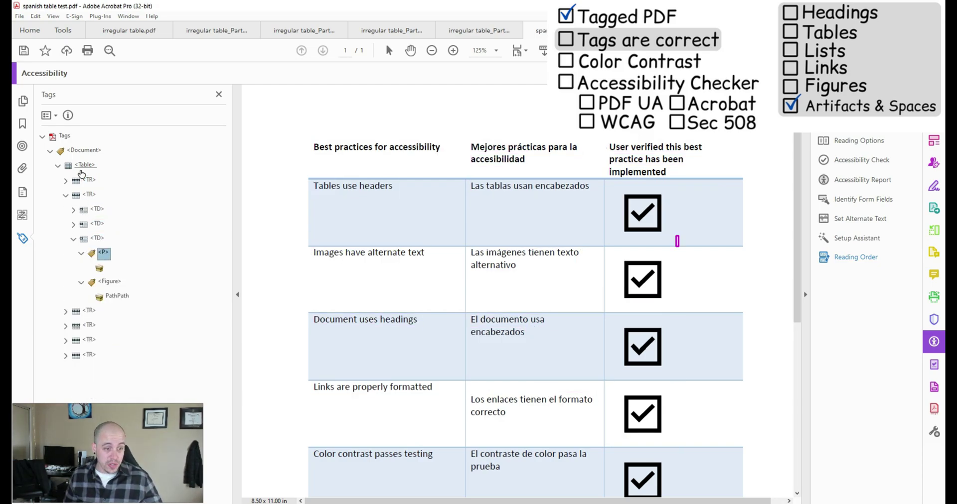
pyautogui.press('Down')
pyautogui.press('Up')
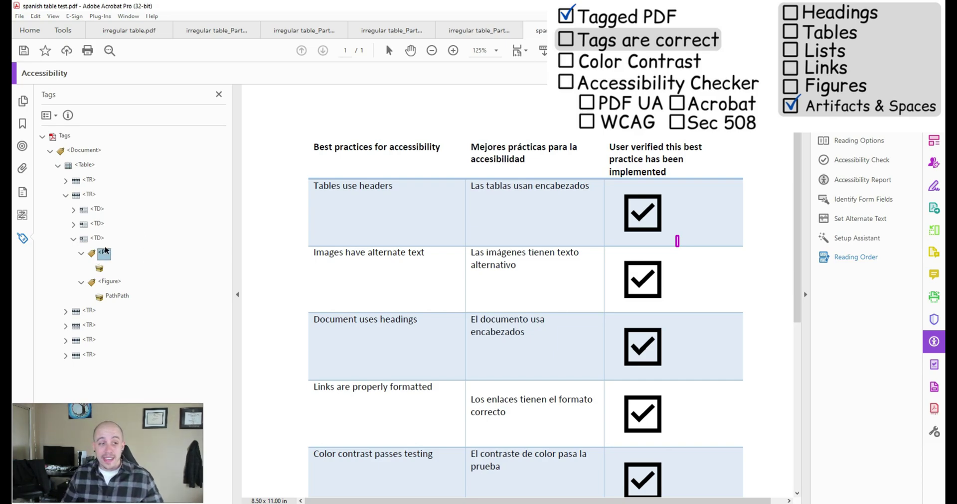
# Change the empty paragraph tags in two rows' checkbox cells to artifacts
pyautogui.rightClick(99, 270)
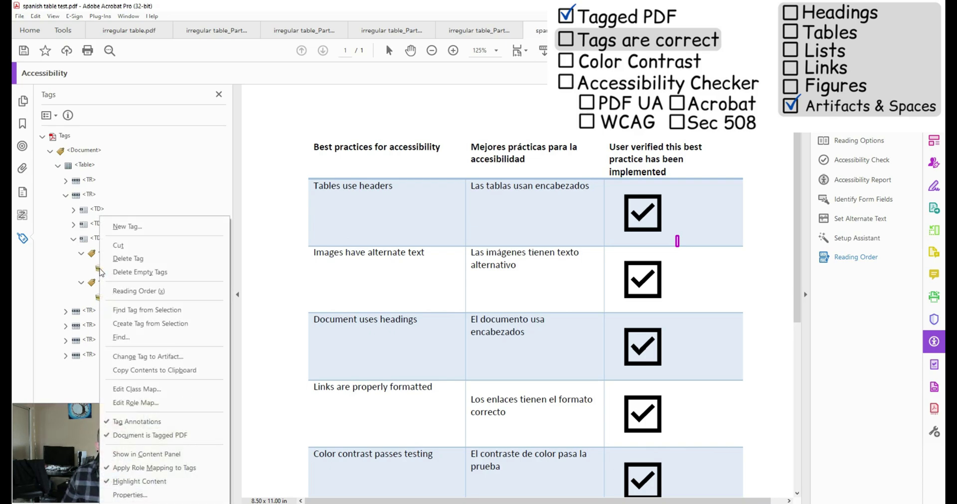
pyautogui.click(152, 354)
pyautogui.click(470, 294)
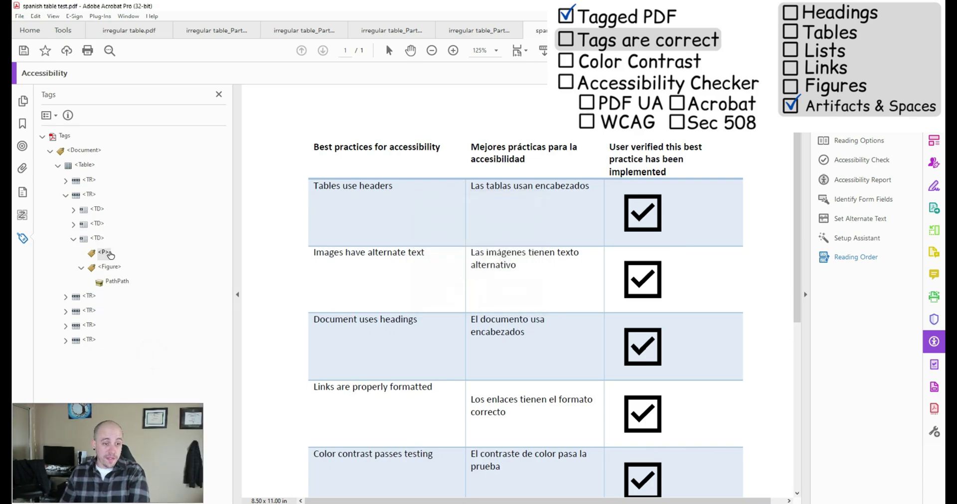
pyautogui.click(108, 252)
pyautogui.click(65, 282)
pyautogui.click(82, 355)
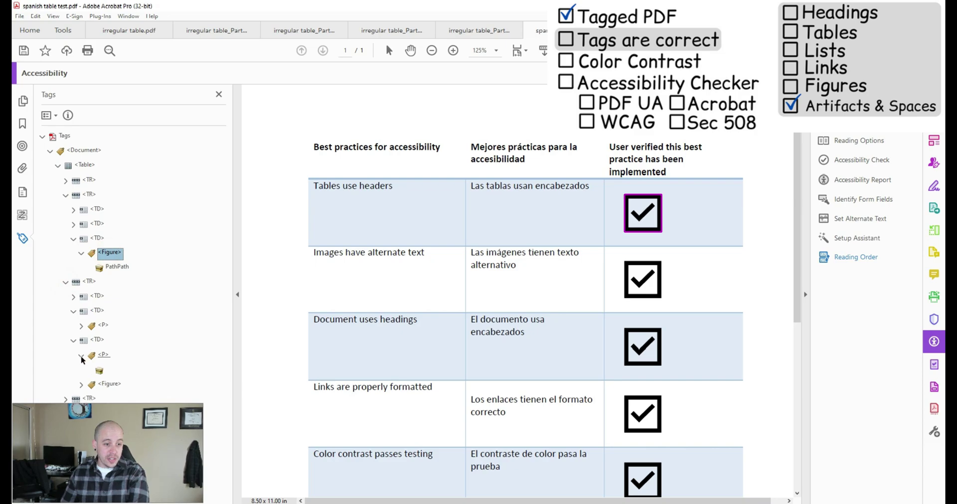
pyautogui.rightClick(99, 371)
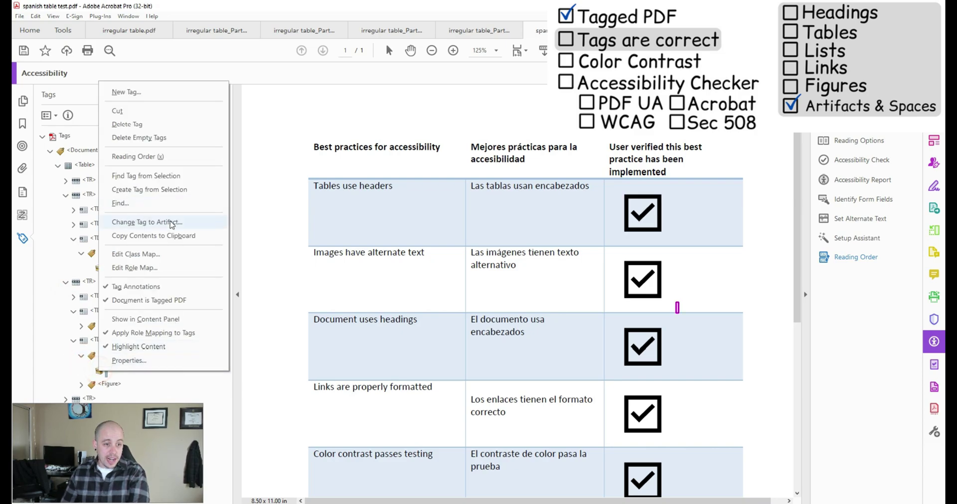
pyautogui.click(150, 222)
# Change the stray tag and paragraph in the Links row's checkbox cell to artifacts
pyautogui.click(66, 370)
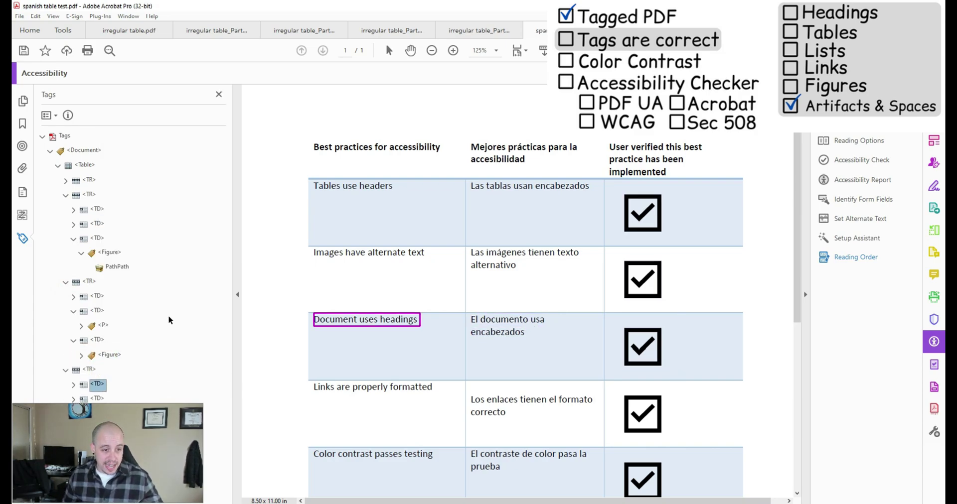
pyautogui.click(133, 440)
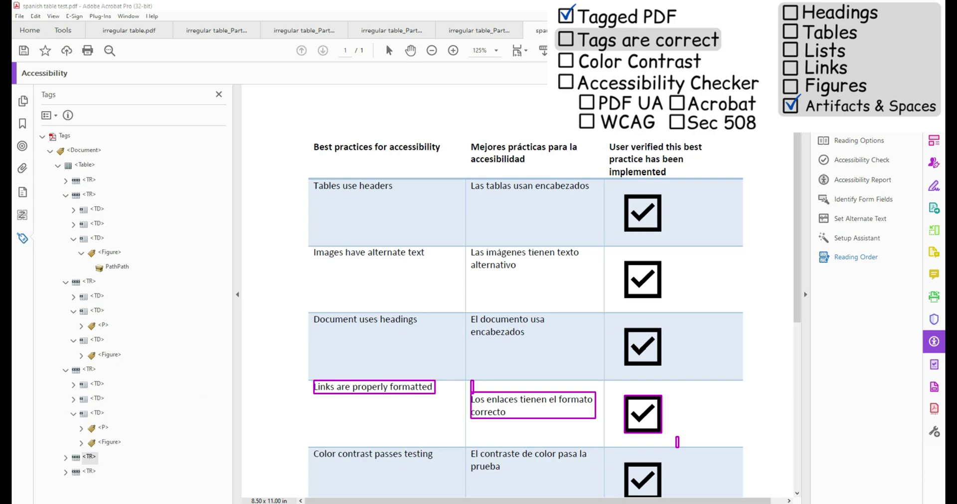
pyautogui.click(107, 442)
pyautogui.rightClick(105, 441)
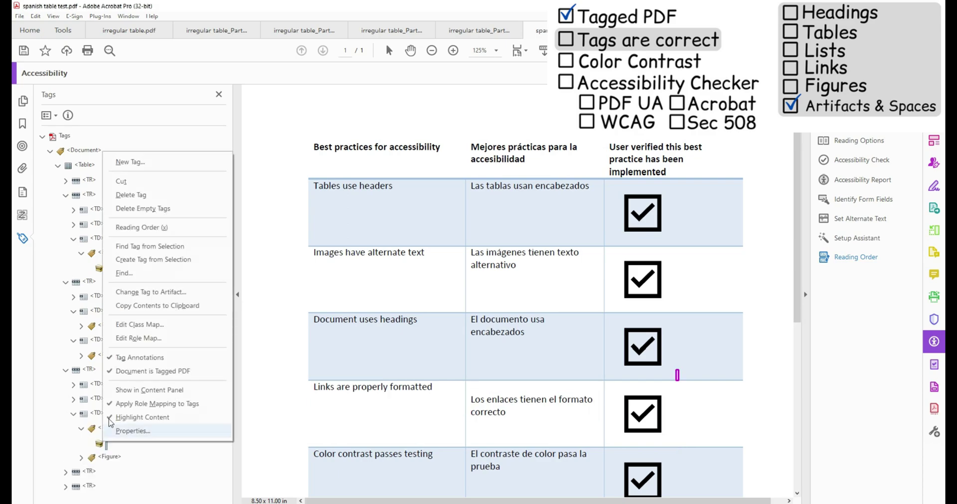
pyautogui.click(184, 290)
pyautogui.click(460, 291)
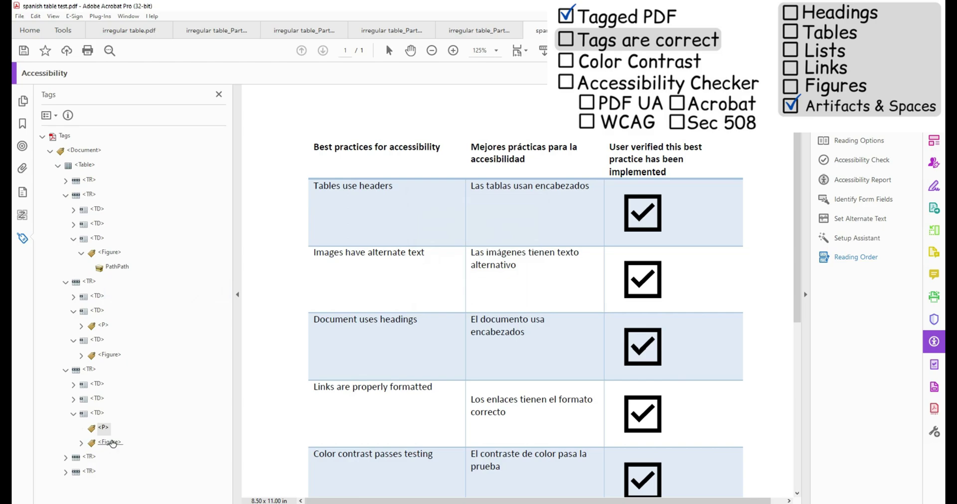
pyautogui.moveTo(103, 432); pyautogui.dragTo(96, 443)
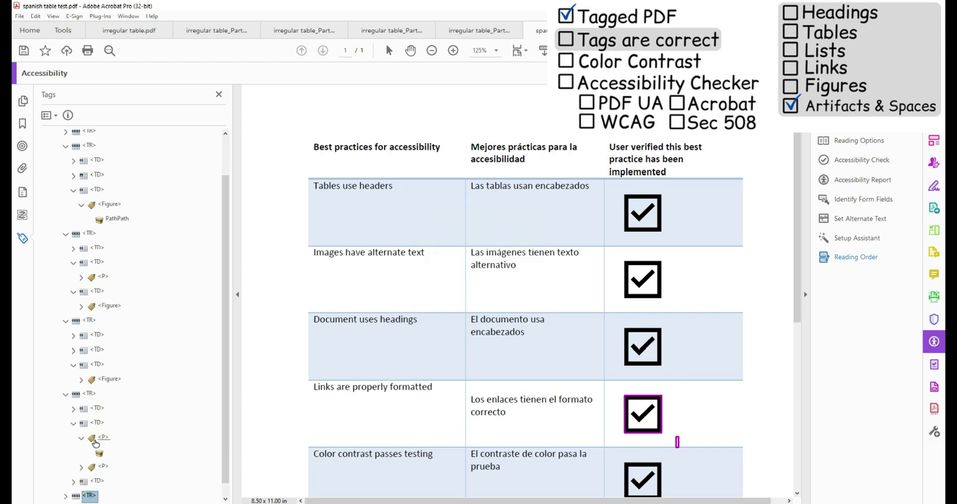
pyautogui.rightClick(99, 408)
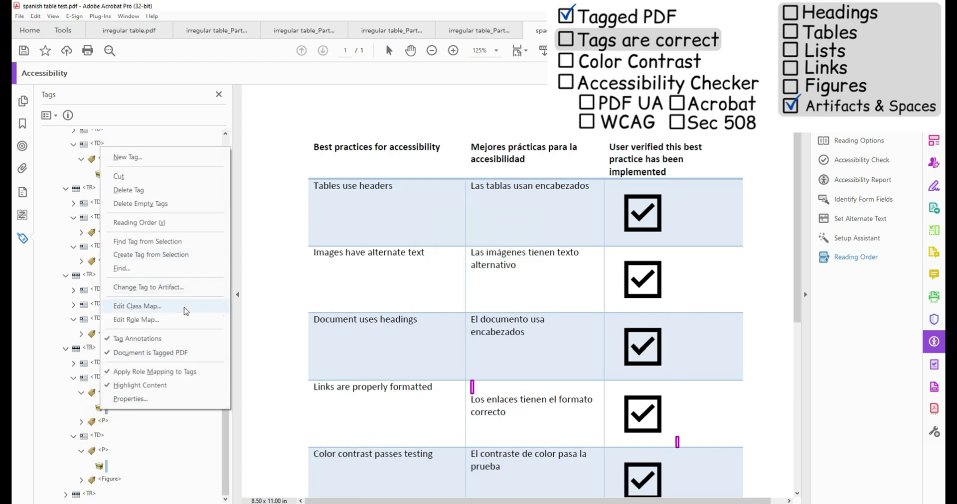
pyautogui.click(148, 286)
pyautogui.click(464, 294)
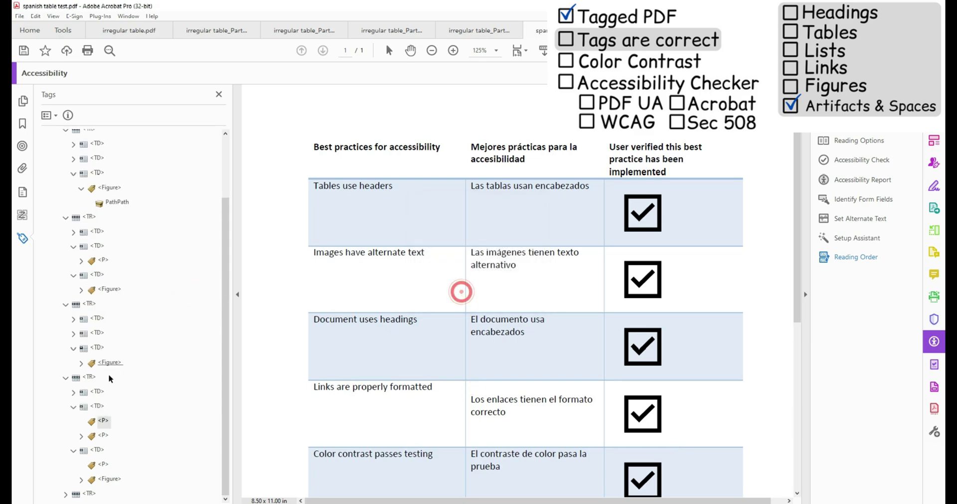
pyautogui.click(108, 477)
# Inspect the last row's checkbox tags, then collapse the tree and select the Images have alternate text row
pyautogui.press('Down')
pyautogui.press('Right')
pyautogui.press('Down')
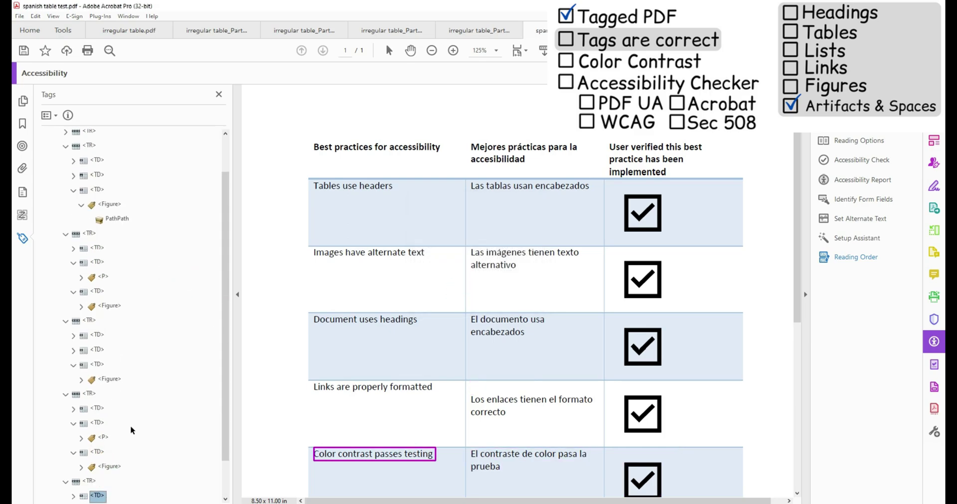
pyautogui.press('Down')
pyautogui.press('Down')
pyautogui.press('Right')
pyautogui.press('Down')
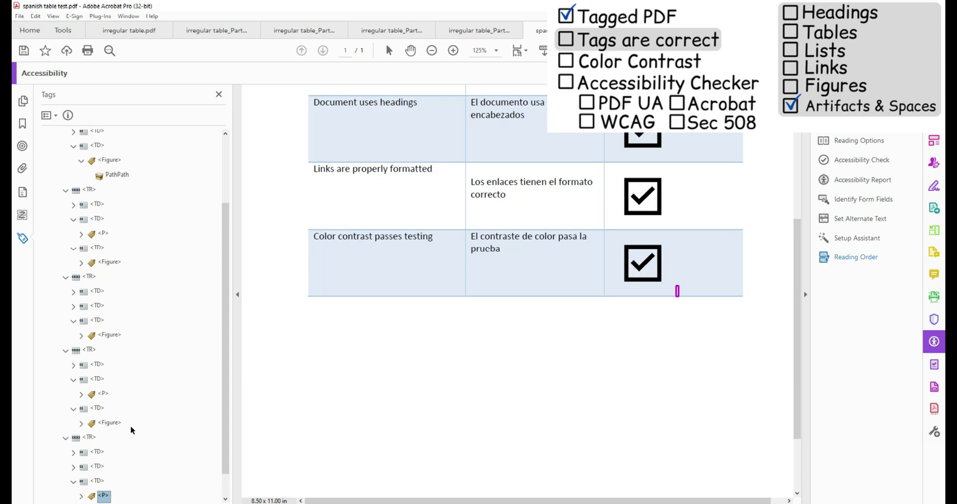
pyautogui.press('Right')
pyautogui.press('Down')
pyautogui.scroll(-1, 132, 455)
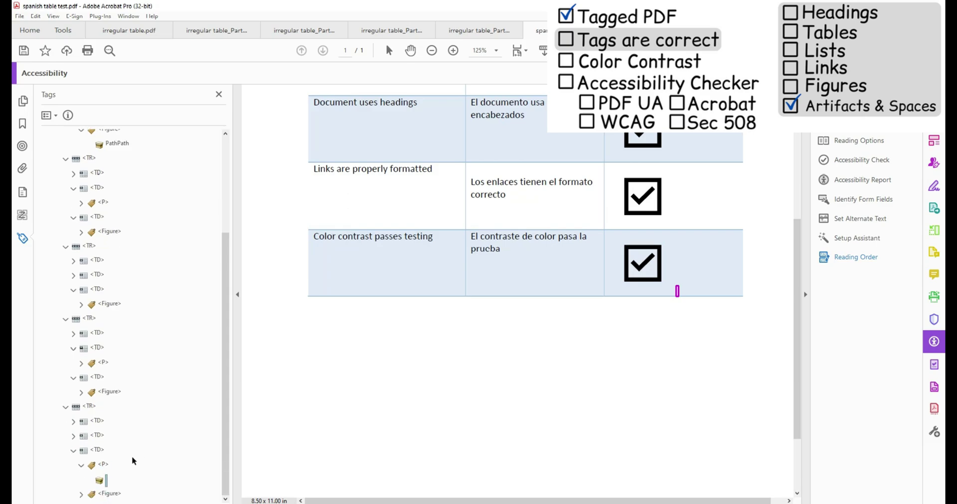
pyautogui.rightClick(103, 481)
pyautogui.click(150, 329)
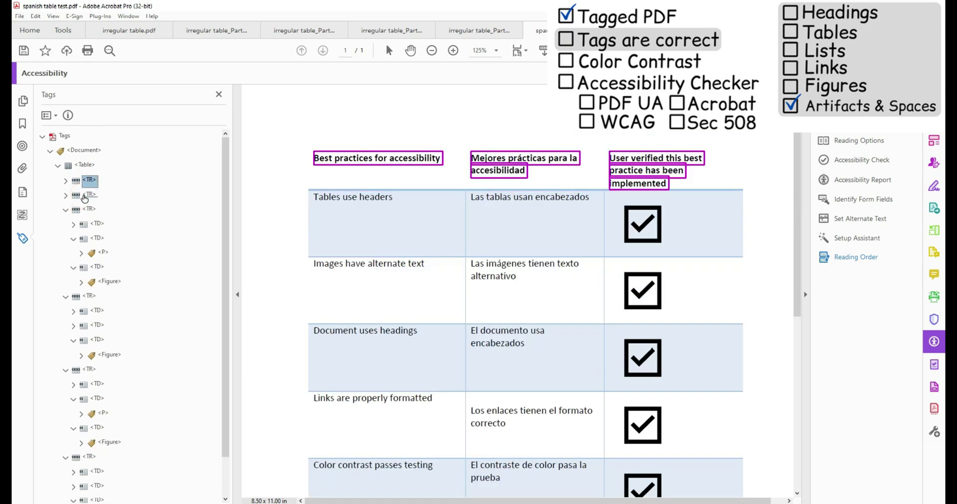
pyautogui.press('Down')
pyautogui.press('Down')
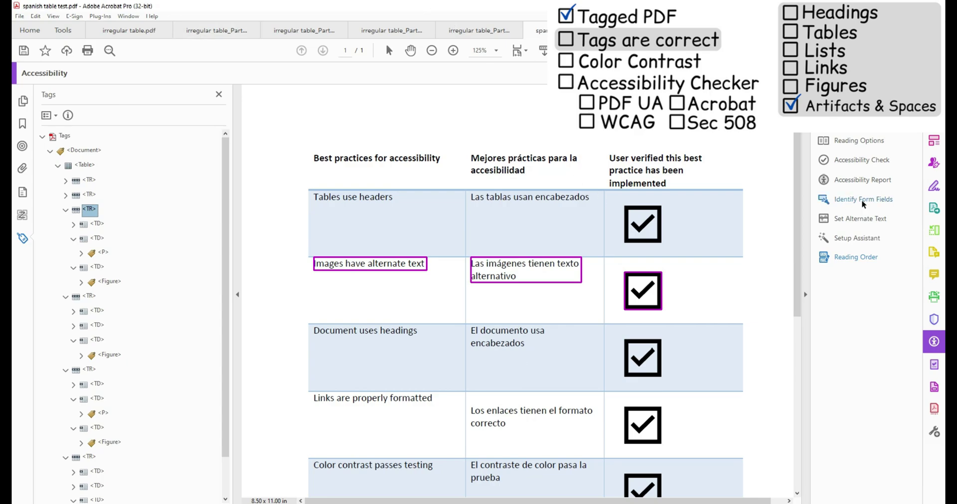
# Run a full accessibility check and review the five Nested alternate text failures before returning to Tags
pyautogui.click(860, 161)
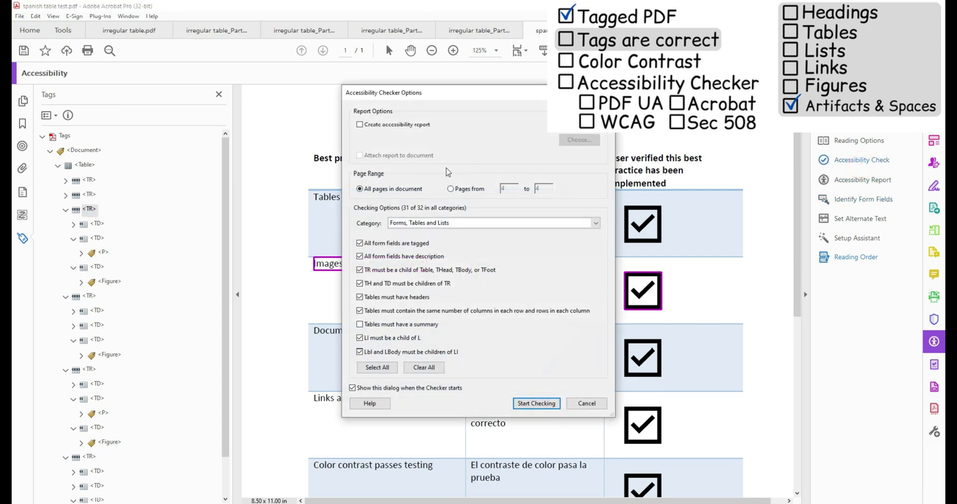
pyautogui.click(529, 402)
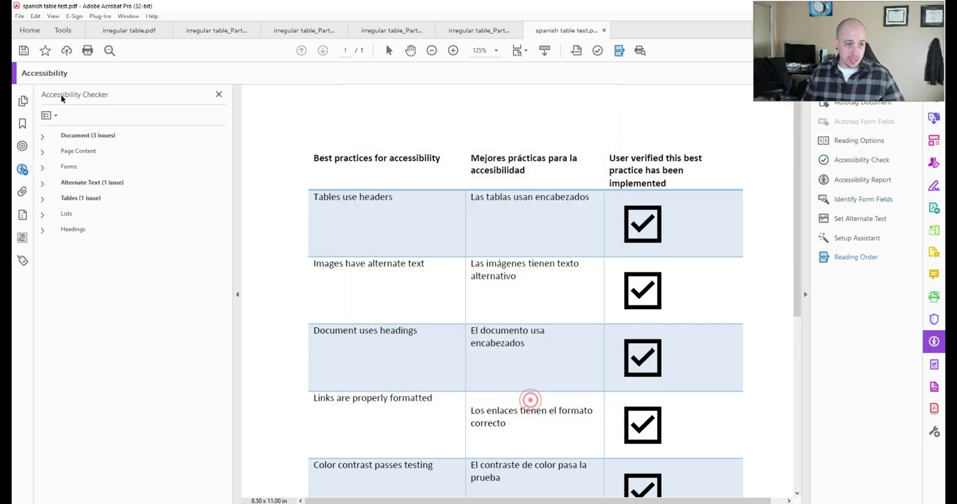
pyautogui.click(43, 305)
pyautogui.click(50, 336)
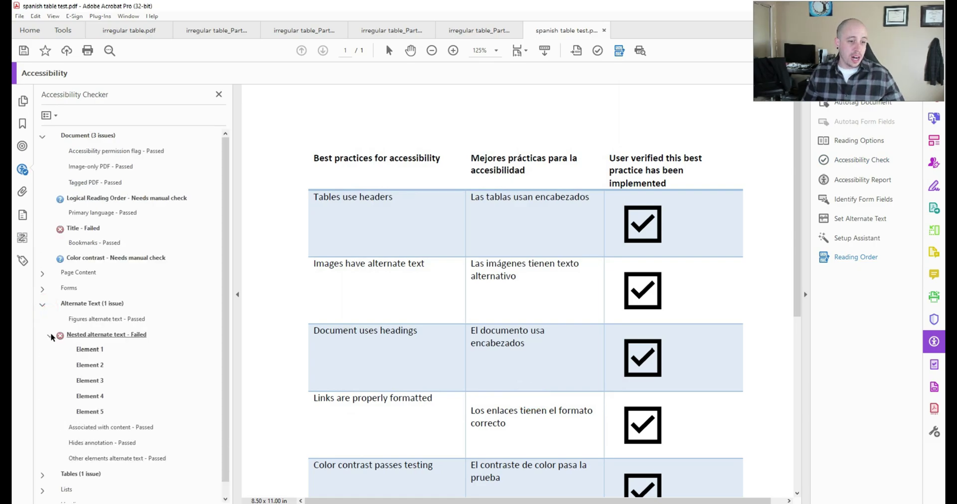
pyautogui.click(88, 350)
pyautogui.click(94, 335)
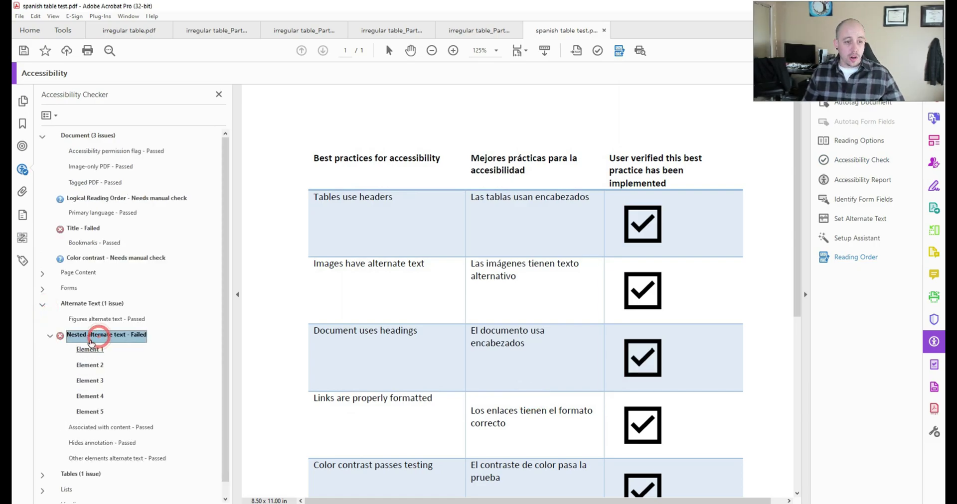
pyautogui.click(23, 260)
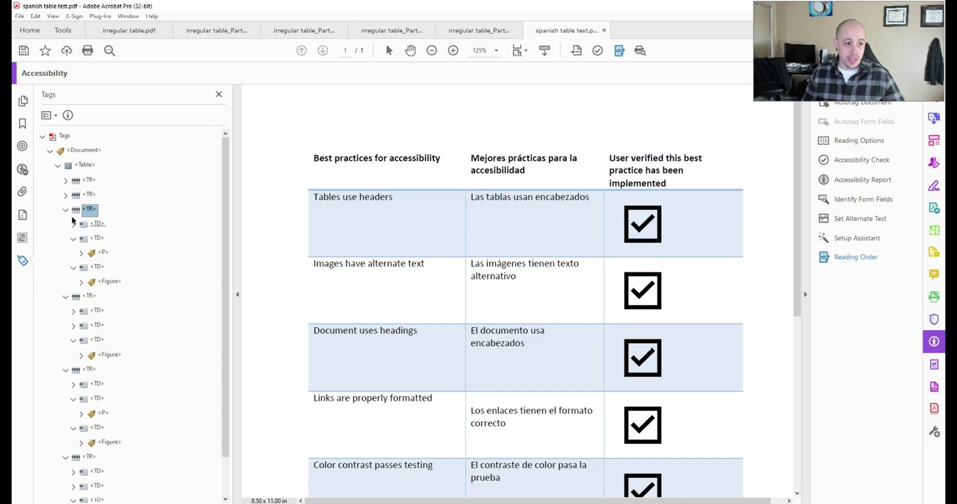
# Expand the second row's checkbox <Figure> tag and view its properties
pyautogui.click(102, 242)
pyautogui.click(98, 227)
pyautogui.press('Up')
pyautogui.press('Up')
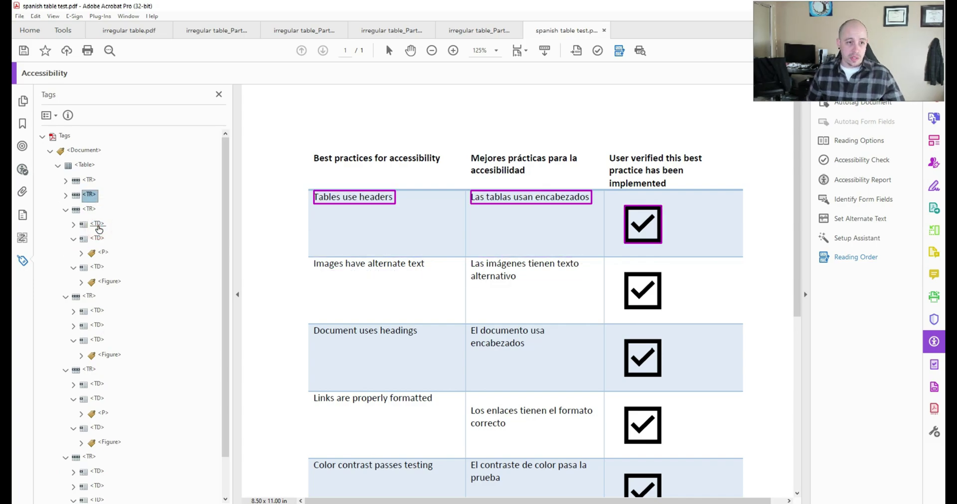
pyautogui.press('Right')
pyautogui.press('Down')
pyautogui.press('Down')
pyautogui.press('Down')
pyautogui.press('Down')
pyautogui.press('Right')
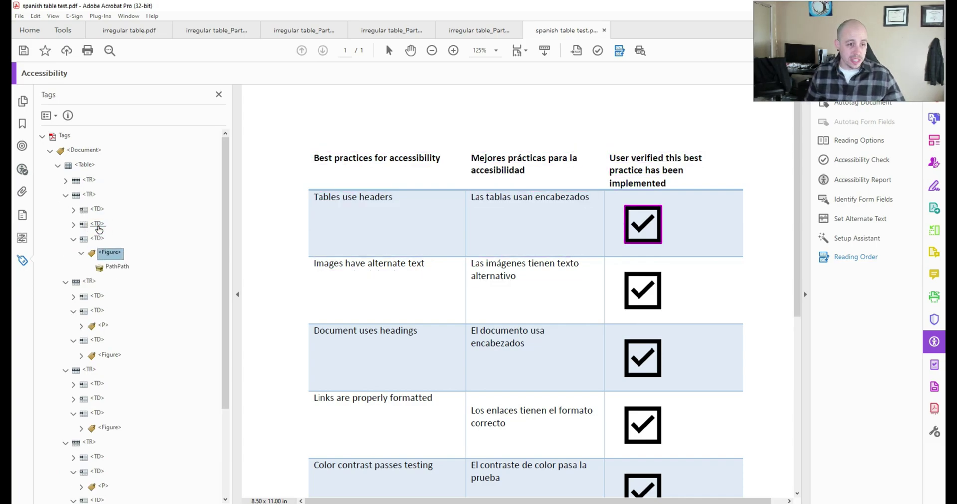
pyautogui.rightClick(111, 258)
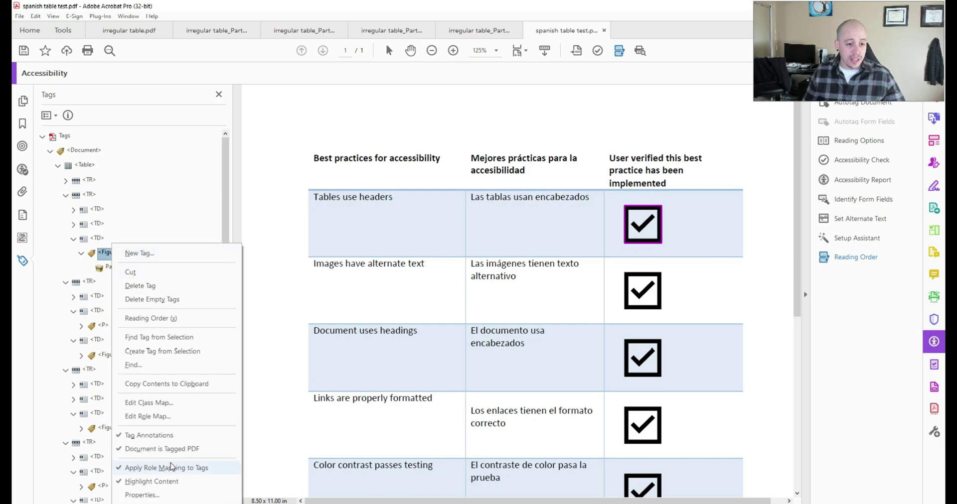
pyautogui.click(170, 489)
pyautogui.click(514, 339)
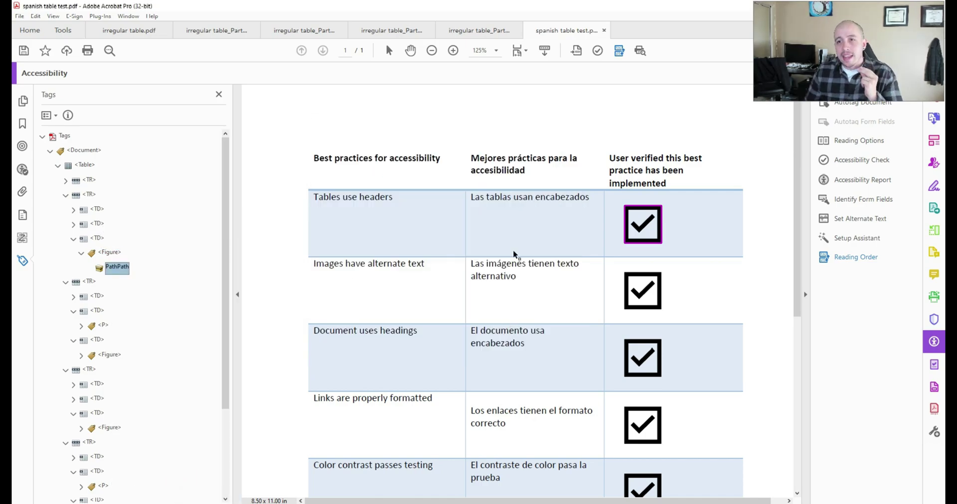
# Clear the alternate text on the inner PathPath tag, then recheck the <Figure> tag's properties
pyautogui.click(117, 252)
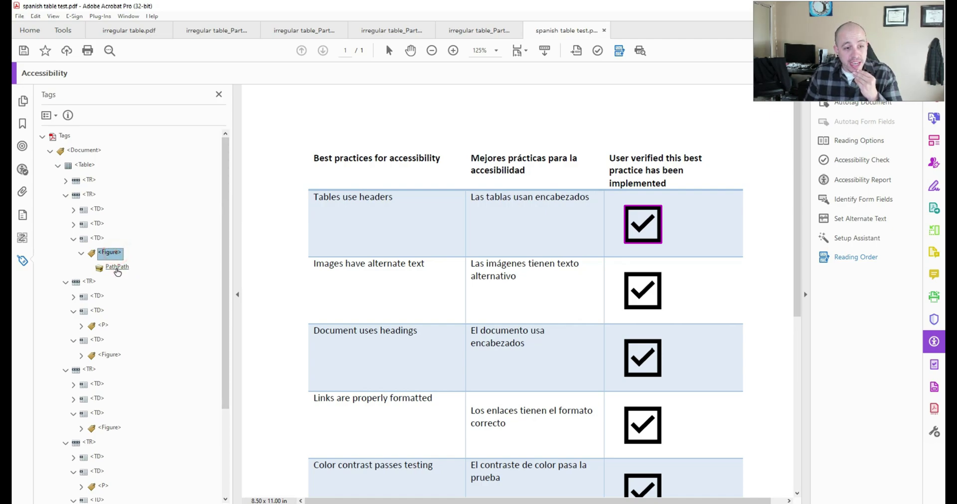
pyautogui.click(116, 268)
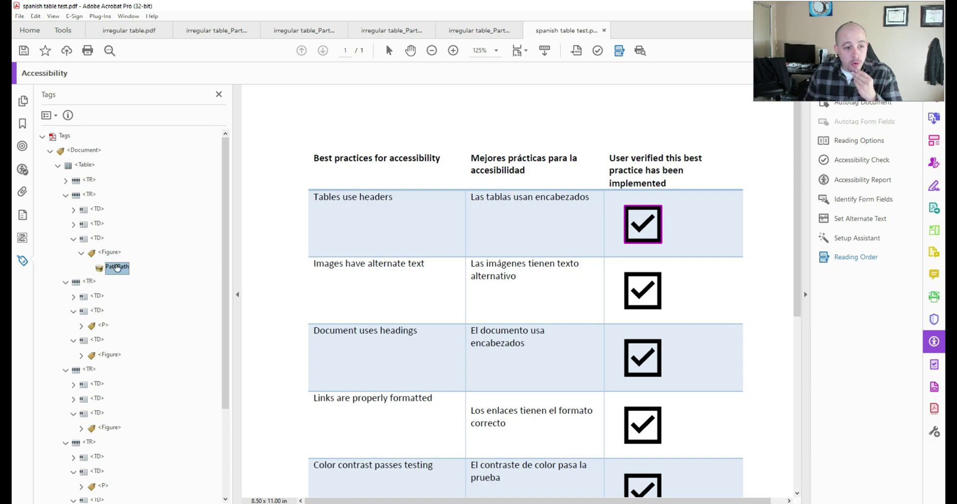
pyautogui.rightClick(117, 268)
pyautogui.click(179, 492)
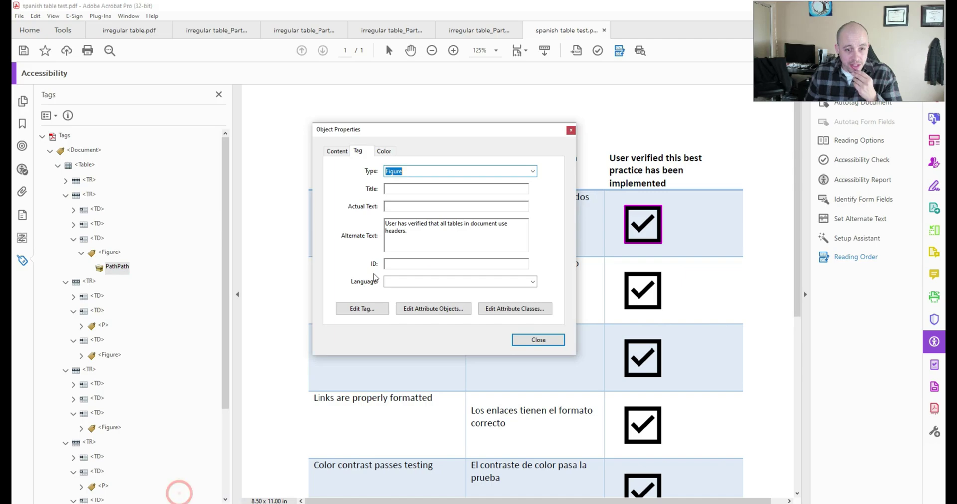
pyautogui.click(527, 341)
pyautogui.click(24, 54)
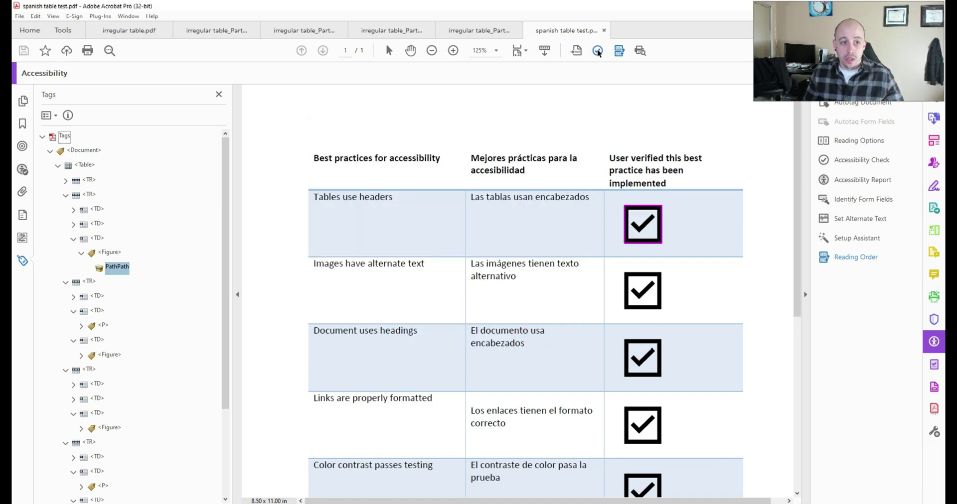
pyautogui.rightClick(110, 253)
pyautogui.click(161, 496)
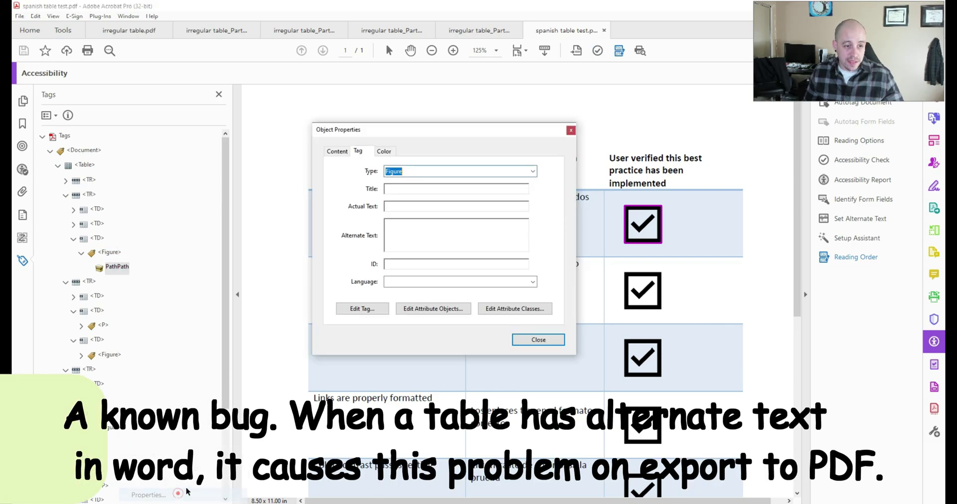
pyautogui.click(538, 339)
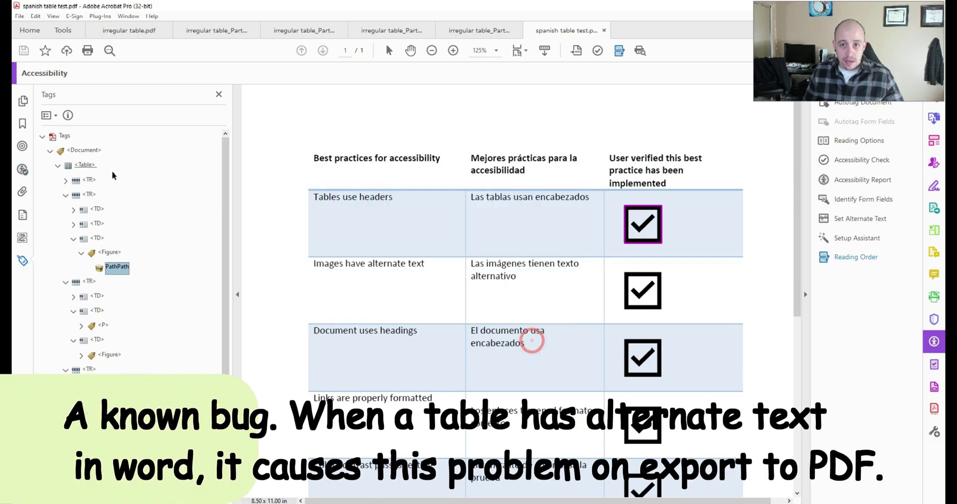
# Rerun the accessibility check and reveal the first failing nested element in the Tags panel
pyautogui.click(597, 50)
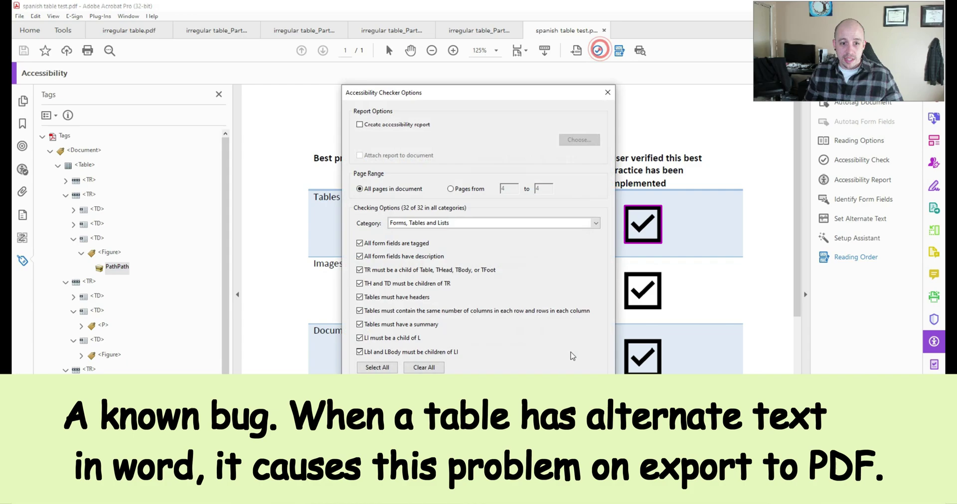
pyautogui.click(548, 473)
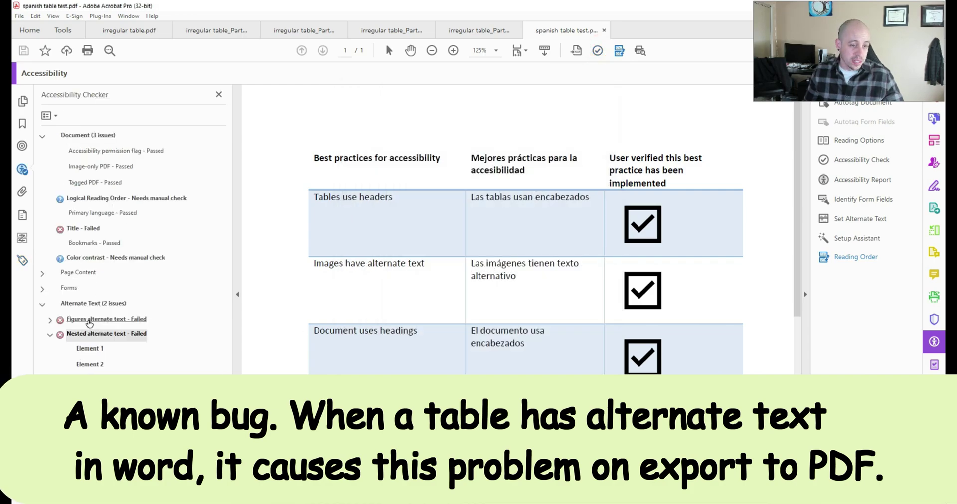
pyautogui.click(49, 319)
pyautogui.click(87, 334)
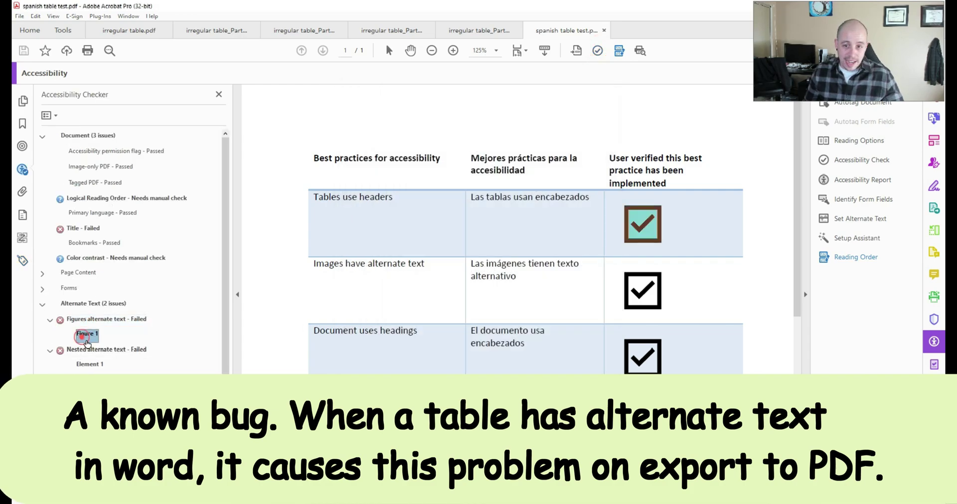
pyautogui.rightClick(97, 369)
pyautogui.click(109, 306)
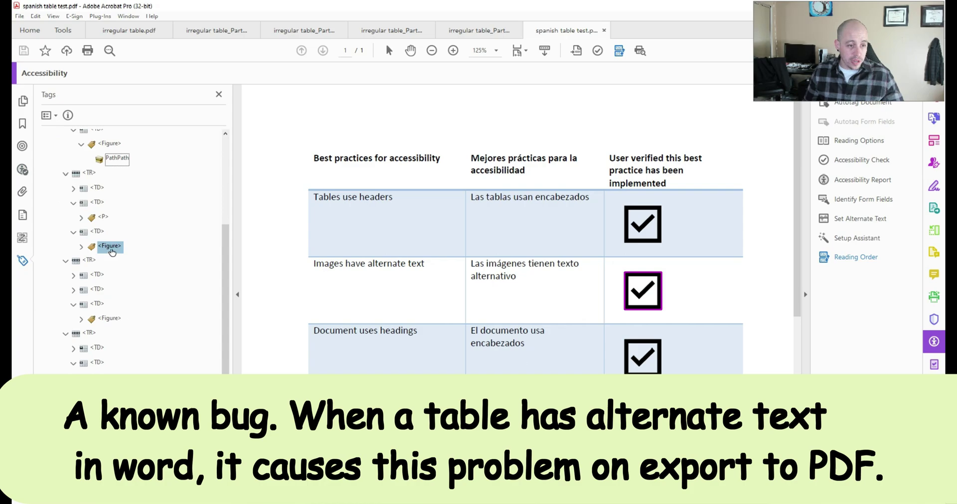
# Expand the next checkbox figure and open its inner PathPath tag properties
pyautogui.click(81, 247)
pyautogui.rightClick(117, 260)
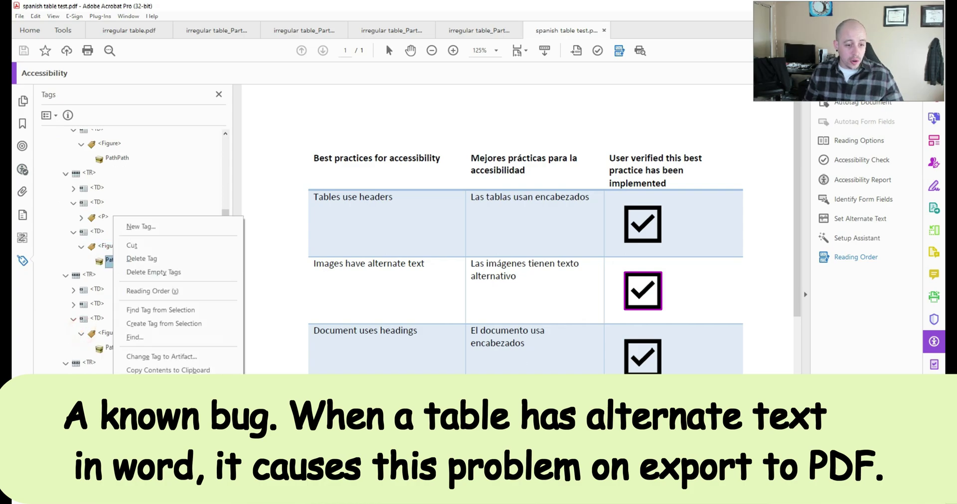
pyautogui.click(144, 413)
pyautogui.click(454, 247)
pyautogui.press('Escape')
# Delete the 'Checkbox Checked with solid fill' alternate text from the next PathPath tag
pyautogui.rightClick(117, 347)
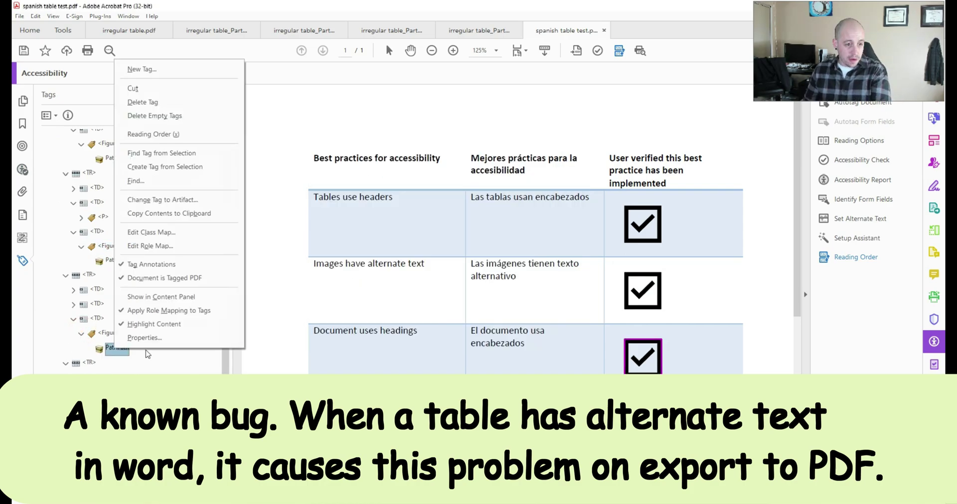
pyautogui.click(144, 338)
pyautogui.tripleClick(476, 237)
pyautogui.press('BackSpace')
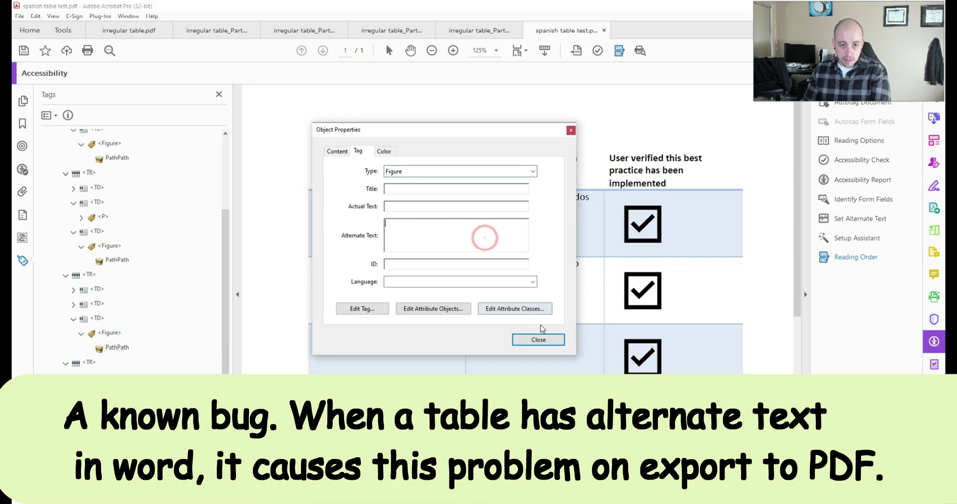
pyautogui.click(539, 338)
pyautogui.scroll(-2, 130, 249)
pyautogui.scroll(-3, 523, 249)
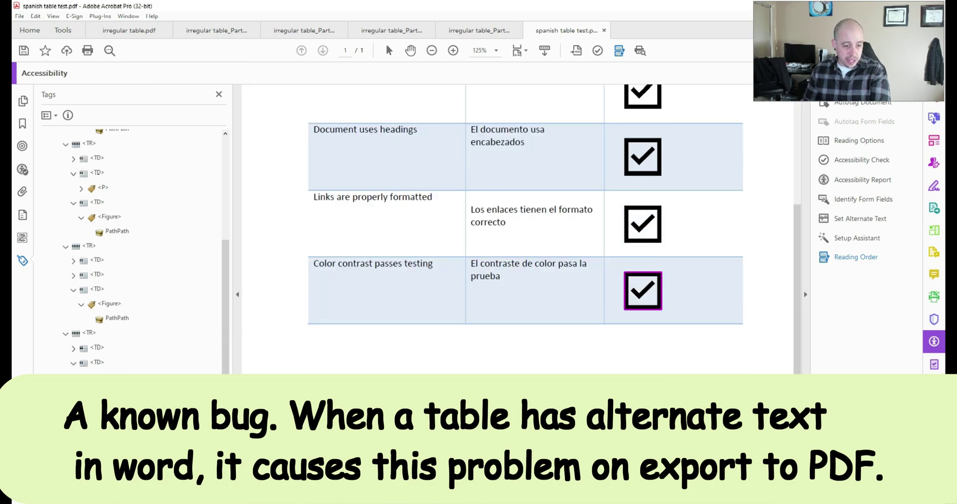
# Recheck the document, then use Fix on Figure 1's failed alternate text for all five figures
pyautogui.click(597, 50)
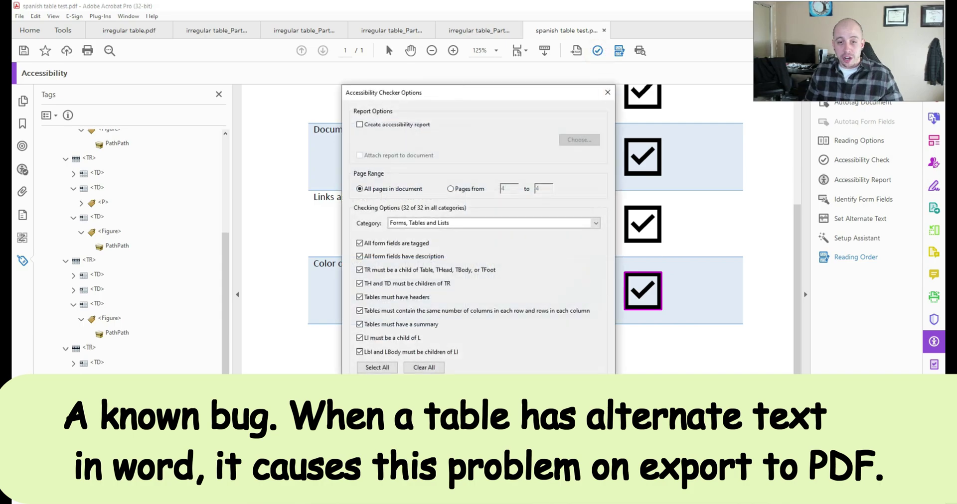
pyautogui.click(87, 322)
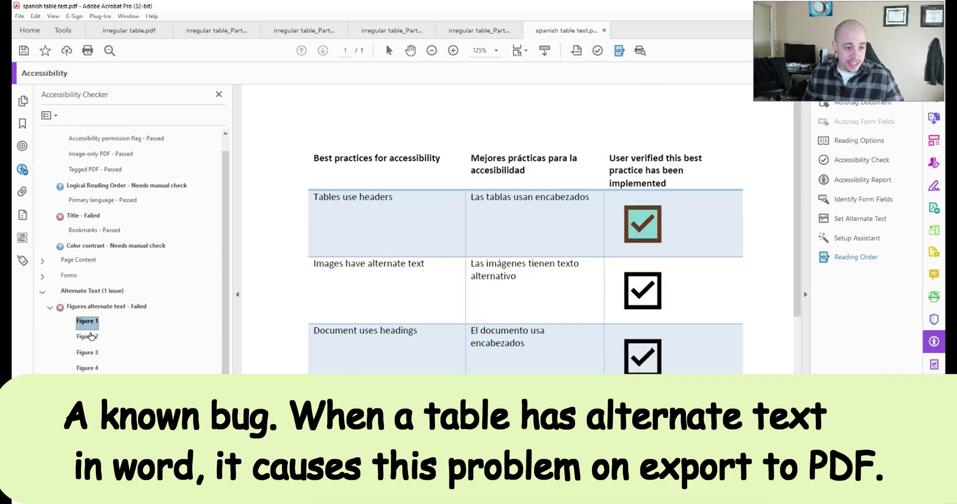
pyautogui.click(91, 337)
pyautogui.click(88, 322)
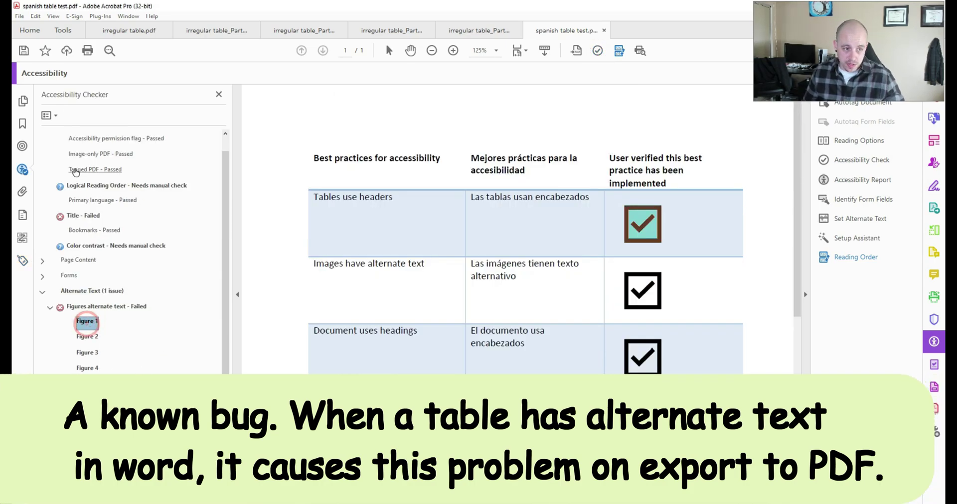
pyautogui.scroll(2, 76, 189)
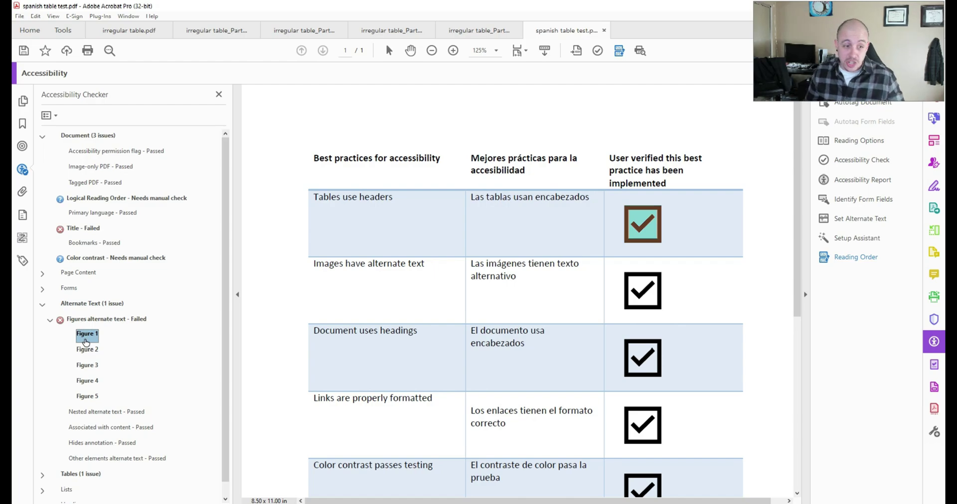
pyautogui.rightClick(85, 337)
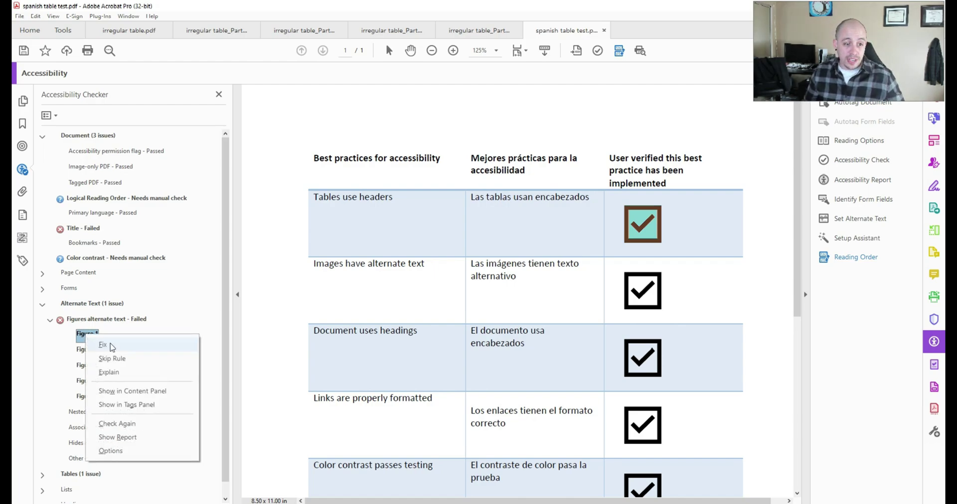
pyautogui.click(104, 344)
pyautogui.write('User verif')
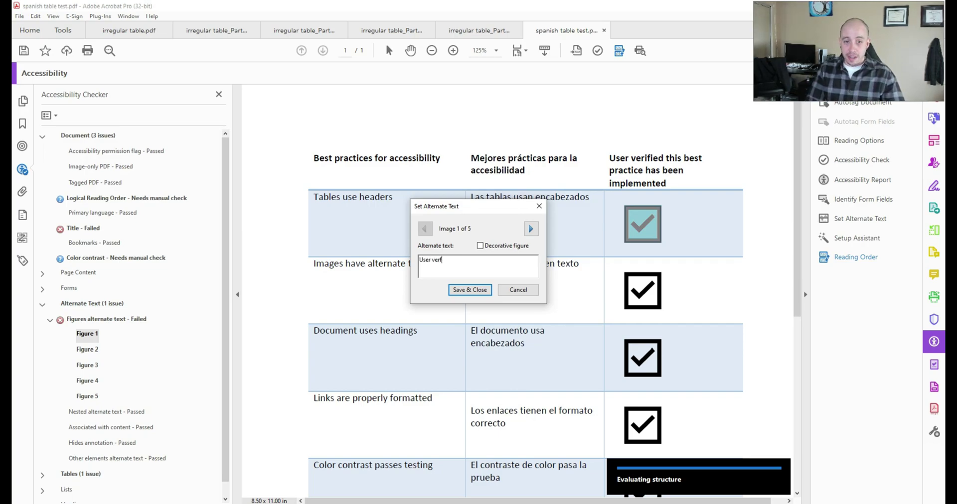
# Describe each verified practice as alt text for checkmark images 3–5, then Save & Close
pyautogui.write('ied tables user header')
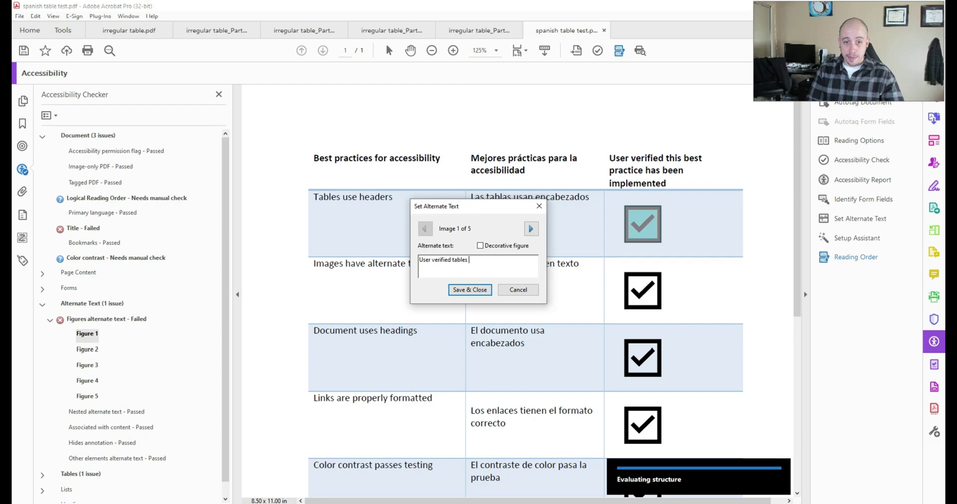
pyautogui.click(531, 228)
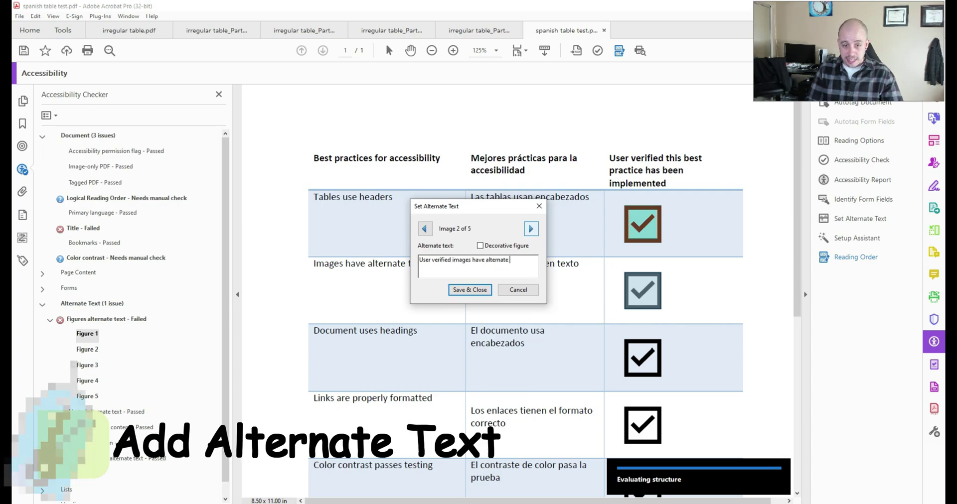
pyautogui.click(531, 228)
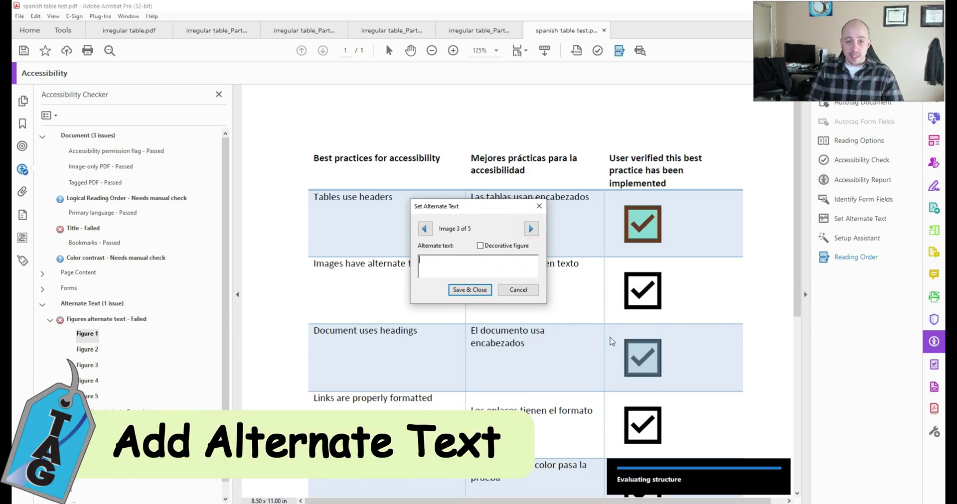
pyautogui.write('User verified do')
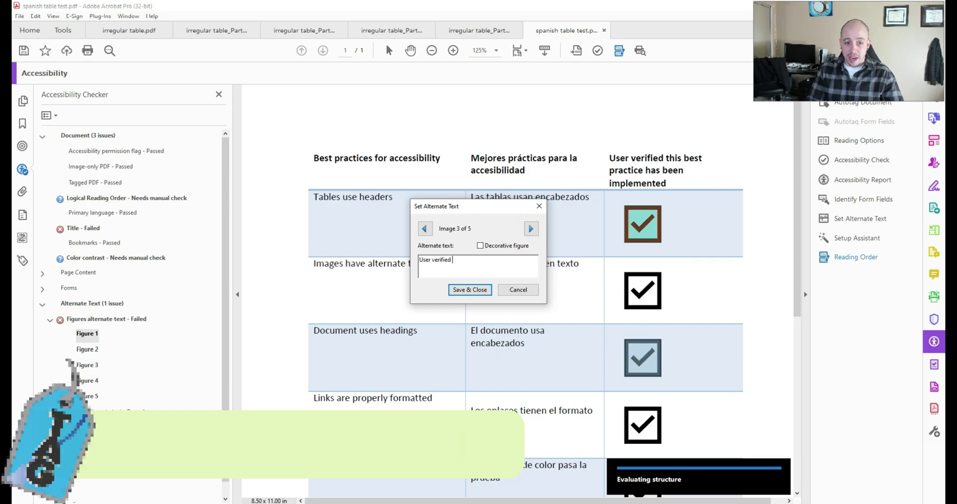
pyautogui.write('cument uses headings')
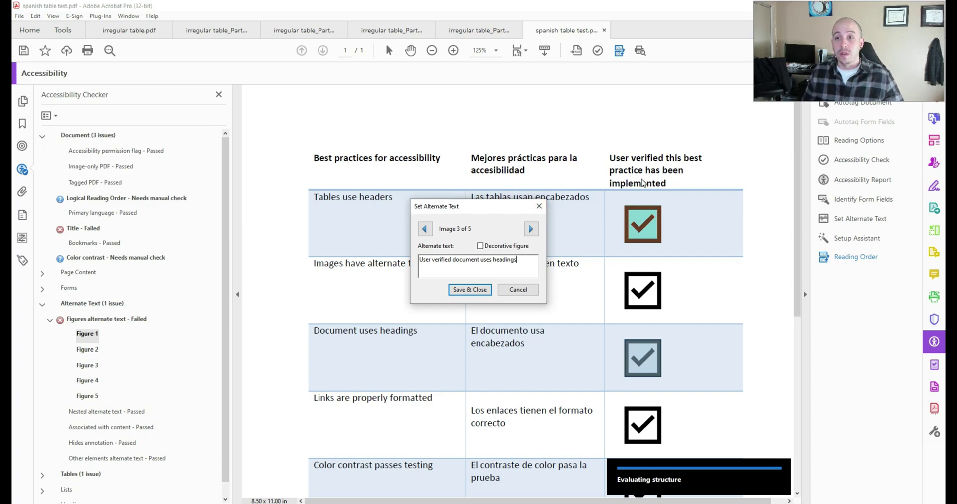
pyautogui.click(531, 228)
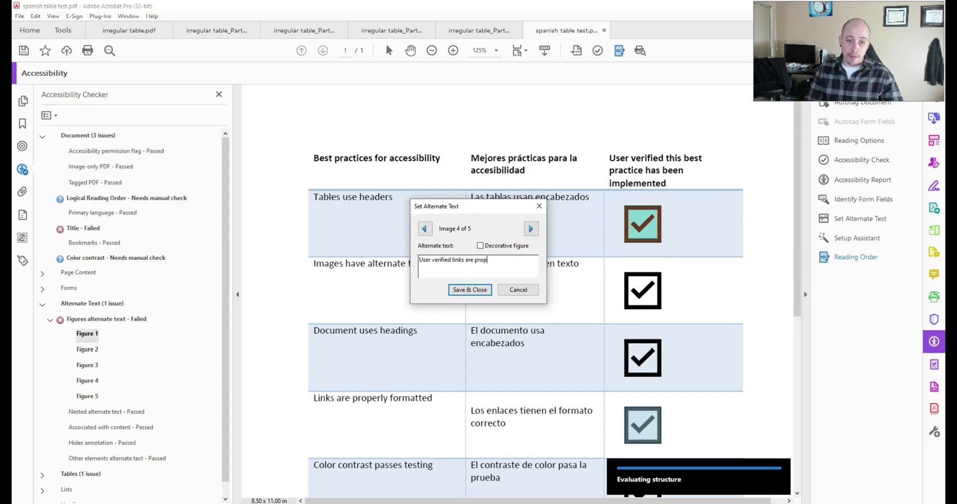
pyautogui.press('BackSpace')
pyautogui.press('BackSpace')
pyautogui.write('rly formatted')
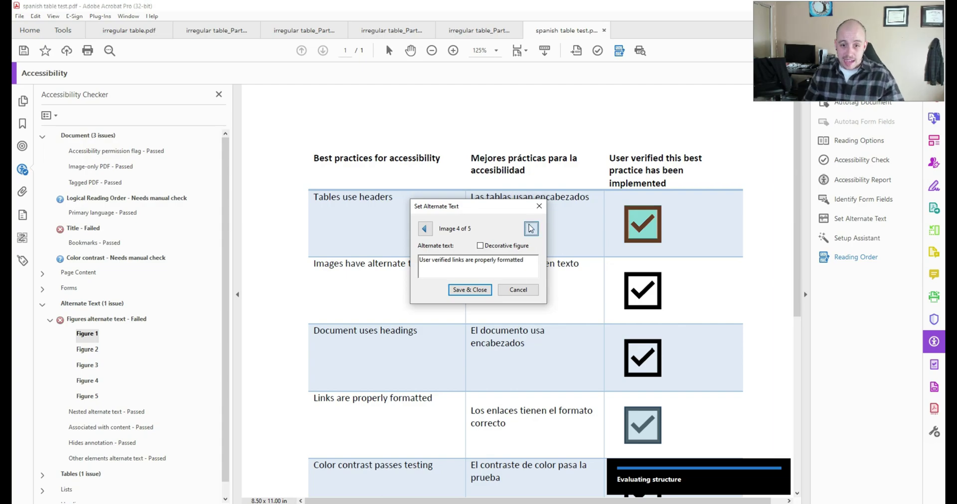
pyautogui.click(531, 228)
pyautogui.write('User verifie')
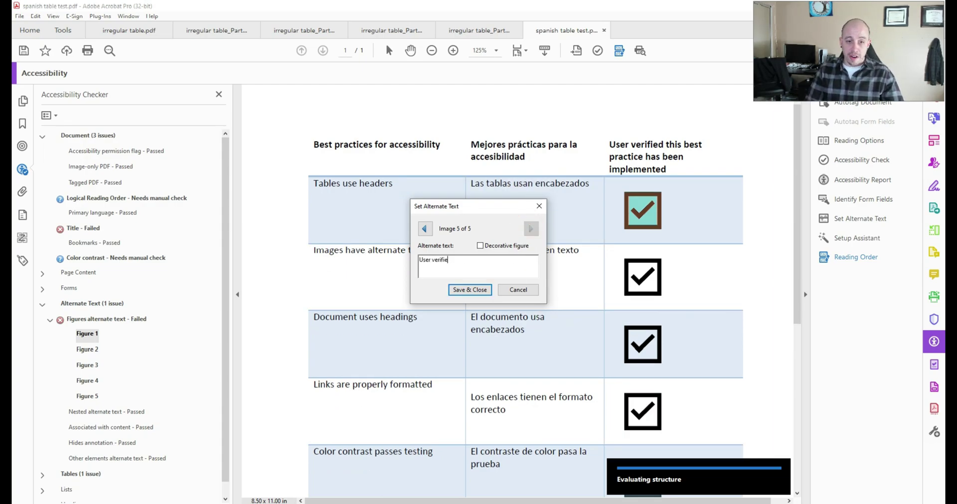
pyautogui.write('d color contrast passes testing')
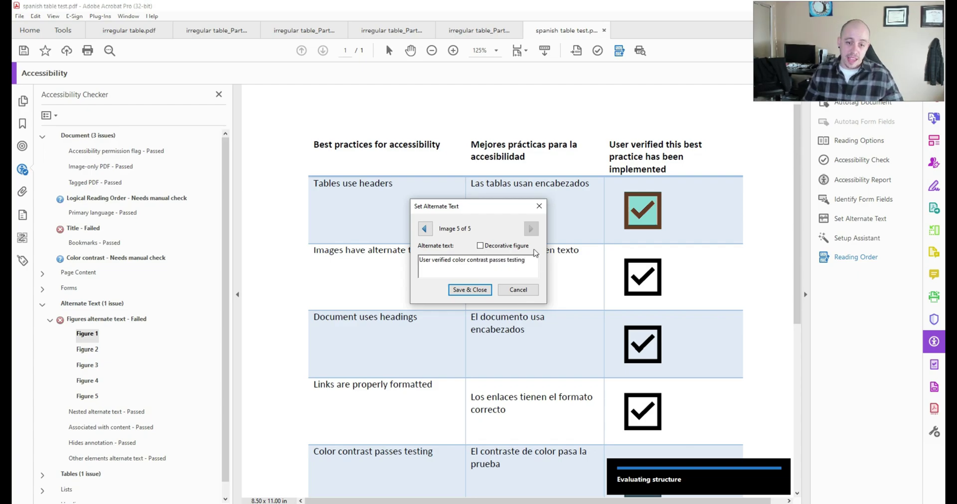
pyautogui.click(470, 290)
# Select the nested alt-text failures and view the first checkmark's path tag in the tag tree
pyautogui.click(92, 350)
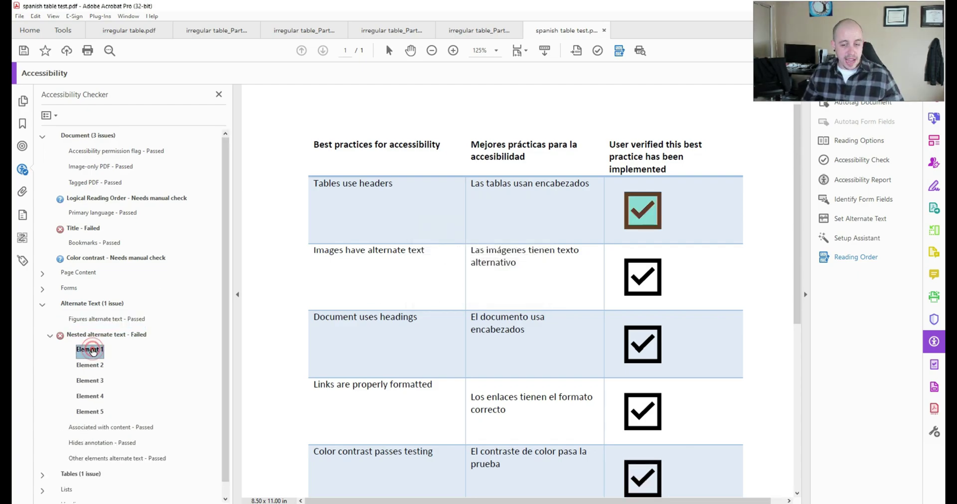
pyautogui.click(91, 366)
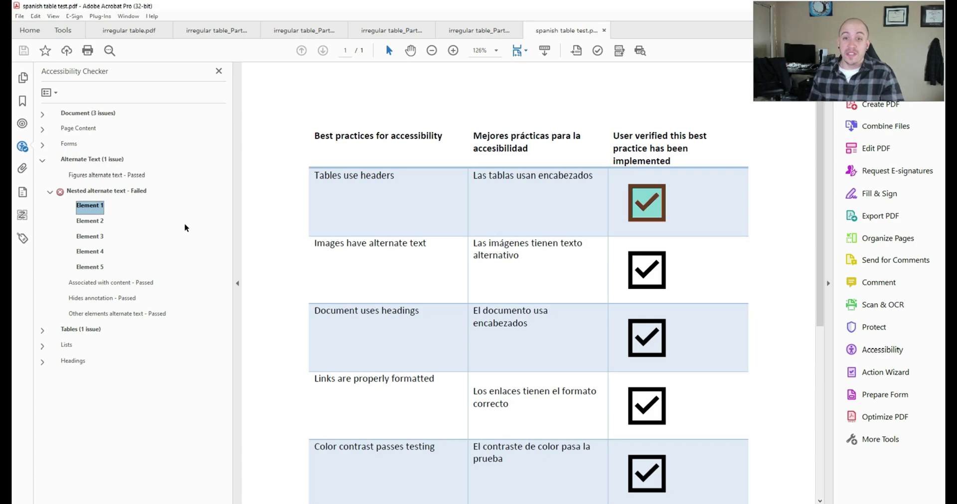
pyautogui.click(22, 238)
pyautogui.click(104, 292)
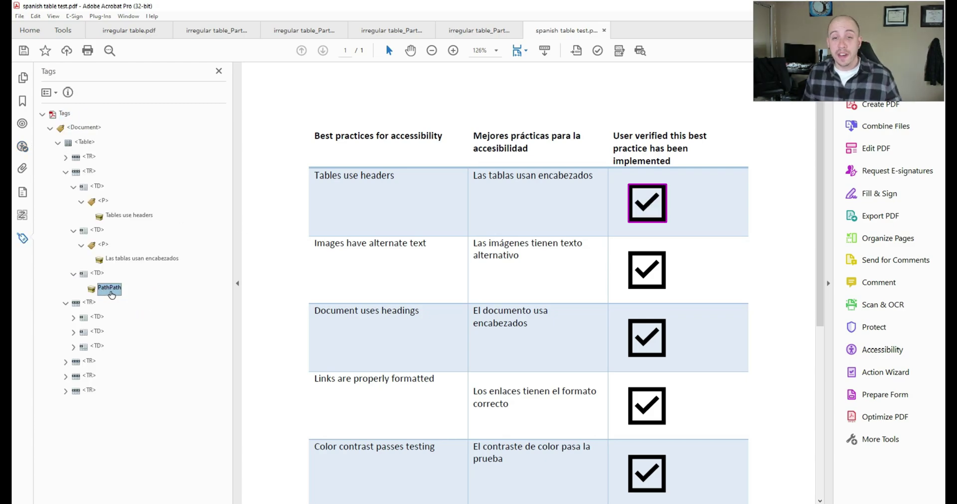
pyautogui.click(22, 146)
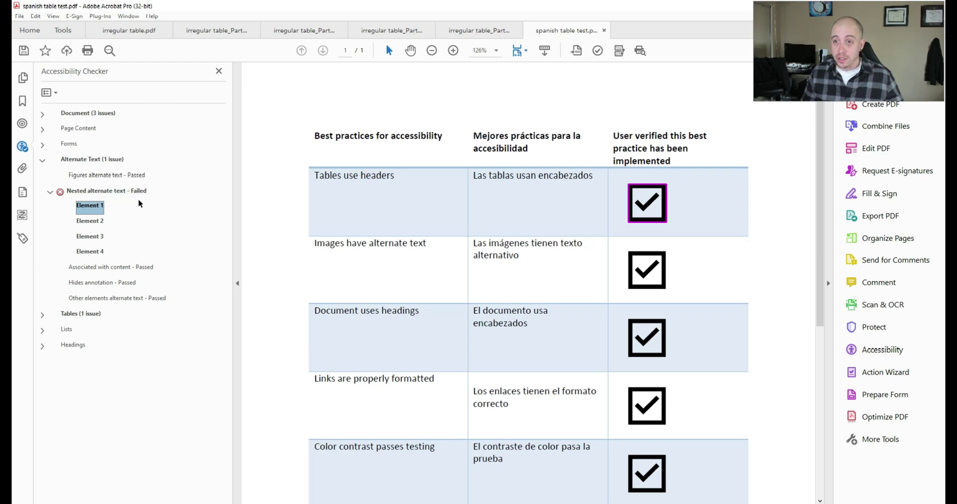
# Review the Figure tag's existing alternate text, then rerun the full accessibility check
pyautogui.rightClick(101, 209)
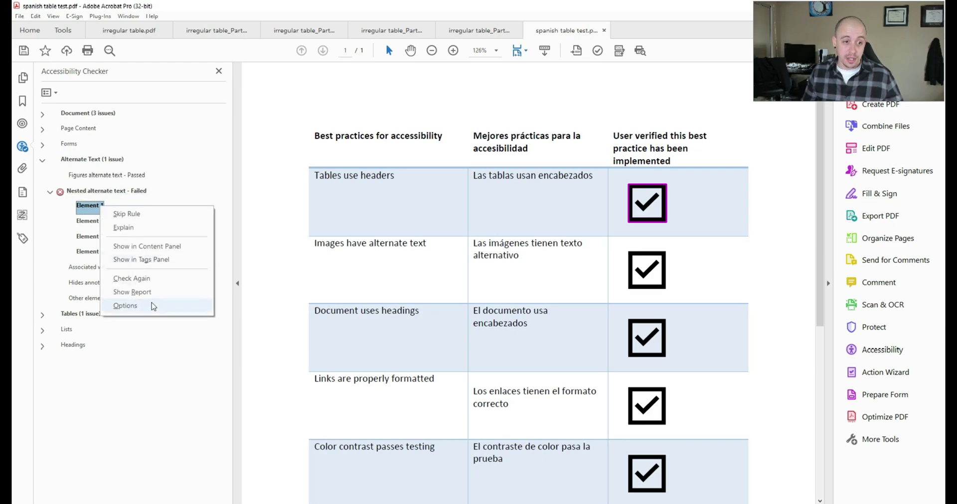
pyautogui.click(142, 258)
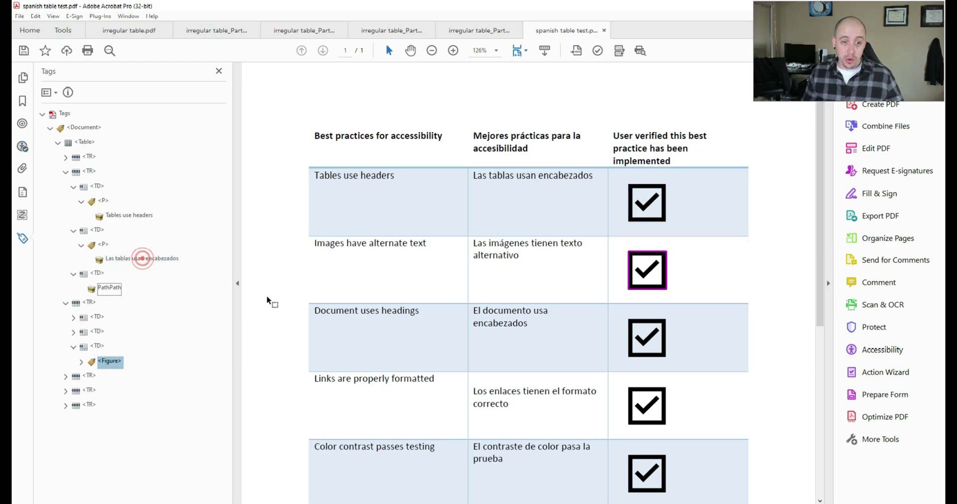
pyautogui.rightClick(110, 367)
pyautogui.click(124, 353)
pyautogui.moveTo(494, 230); pyautogui.dragTo(385, 223)
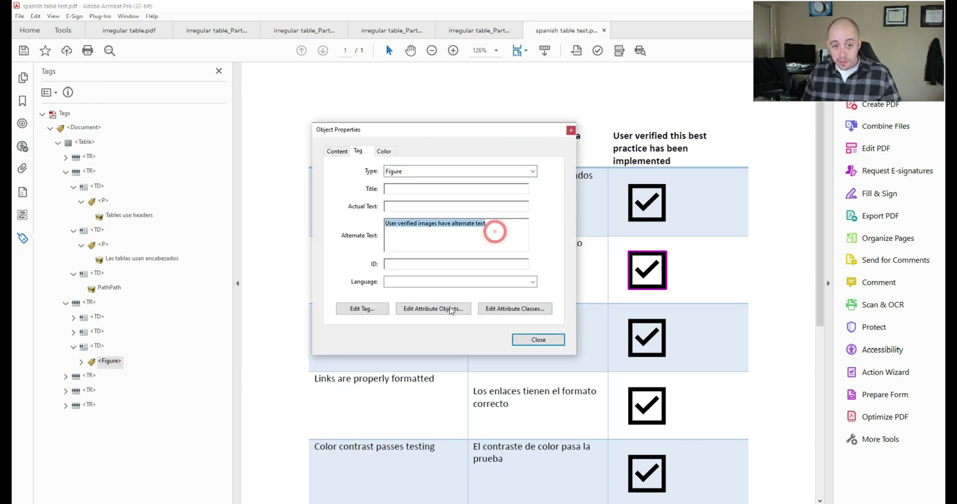
pyautogui.click(537, 340)
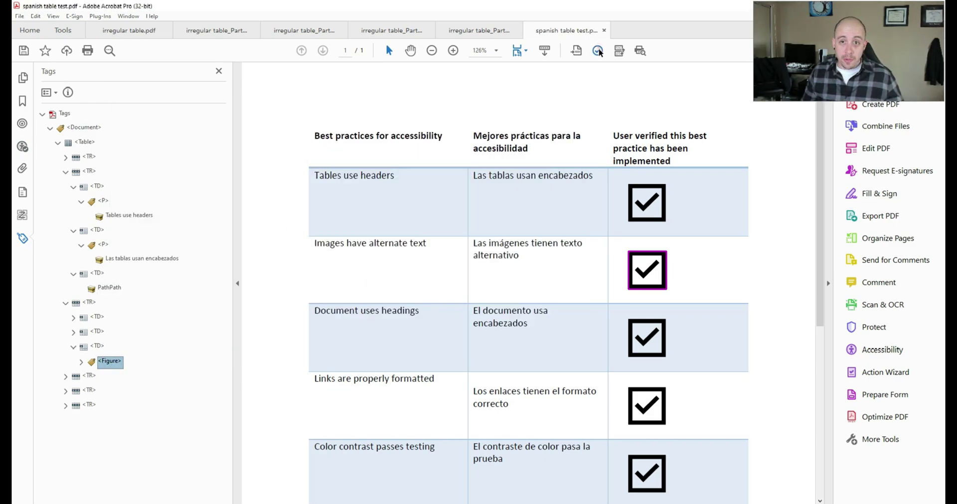
pyautogui.click(598, 51)
pyautogui.click(535, 401)
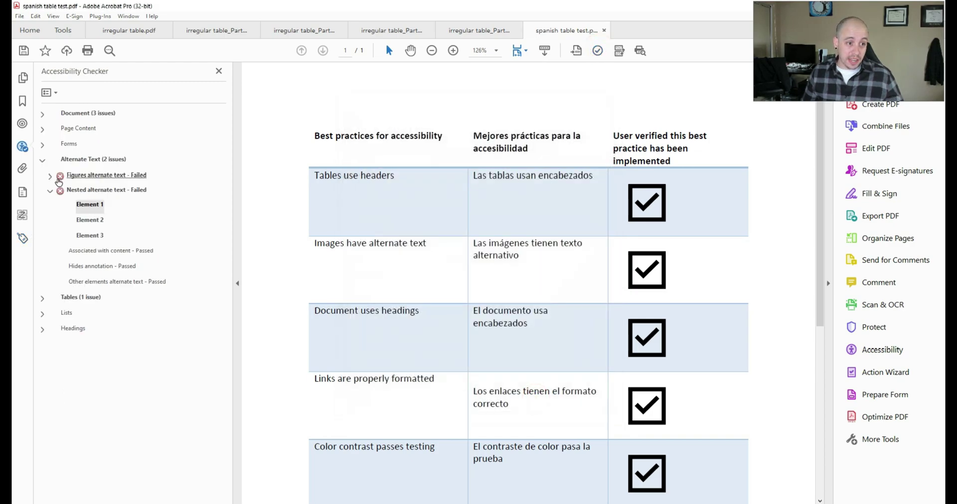
# Move Figure 1's PathPath into its table cell and delete the empty Figure tag
pyautogui.click(50, 176)
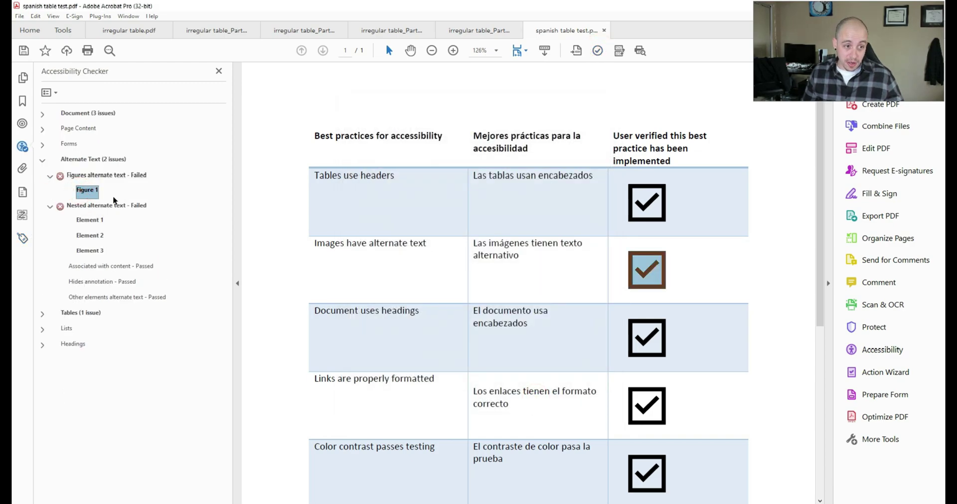
pyautogui.rightClick(92, 194)
pyautogui.click(150, 263)
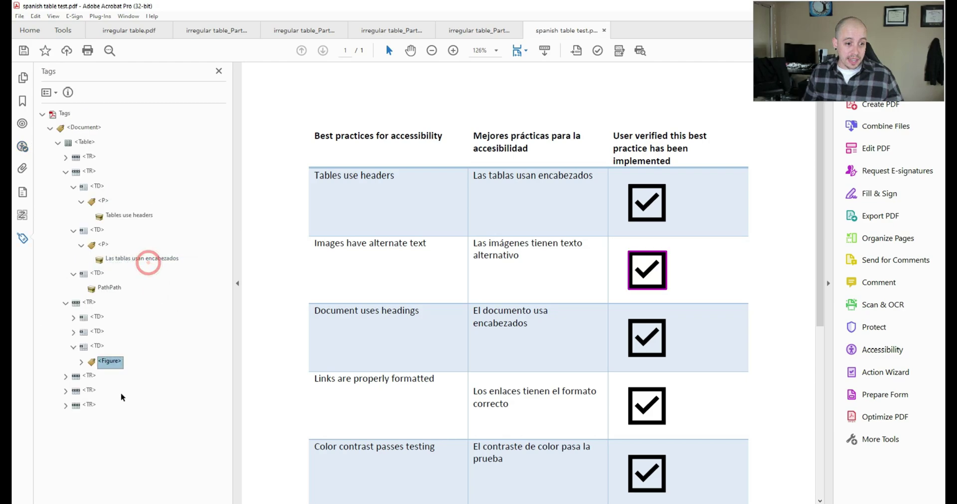
pyautogui.click(81, 361)
pyautogui.moveTo(114, 377); pyautogui.dragTo(99, 353)
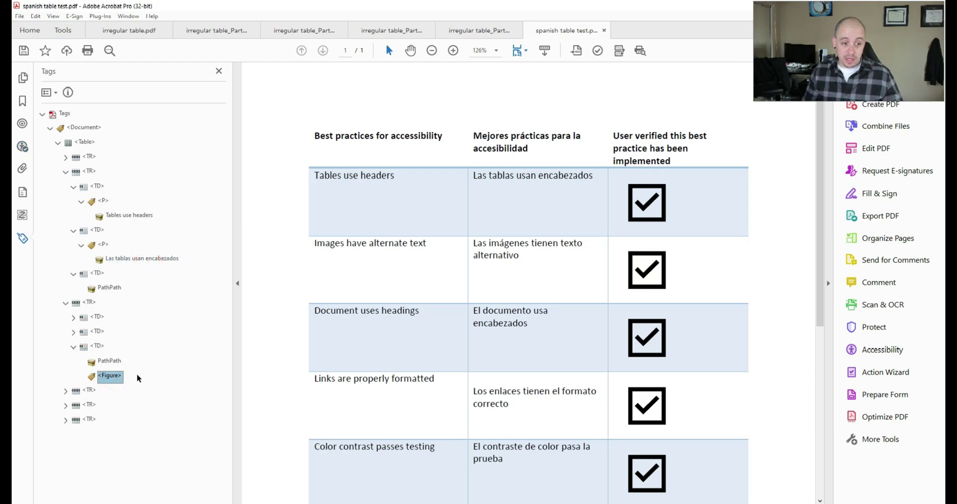
pyautogui.press('Delete')
pyautogui.click(110, 361)
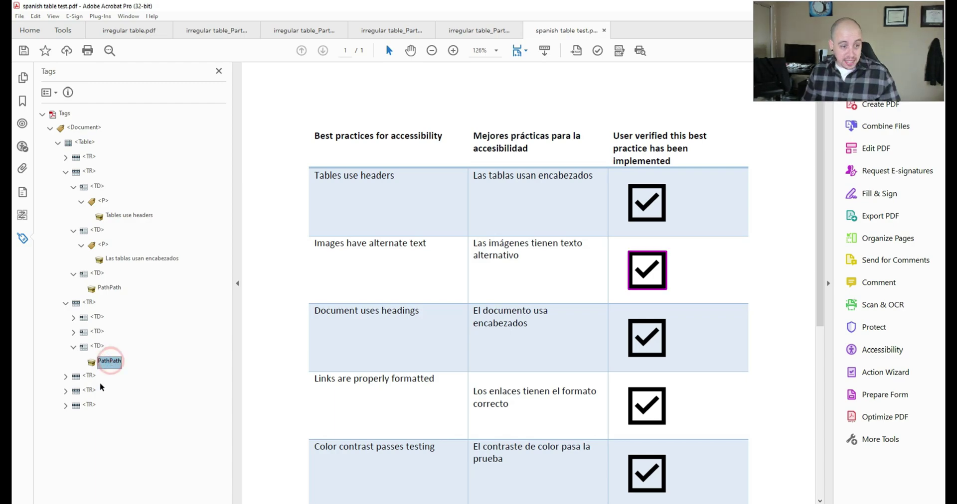
# Locate the next row's checkmark path inside its Figure, then rerun the full check
pyautogui.click(66, 376)
pyautogui.click(73, 420)
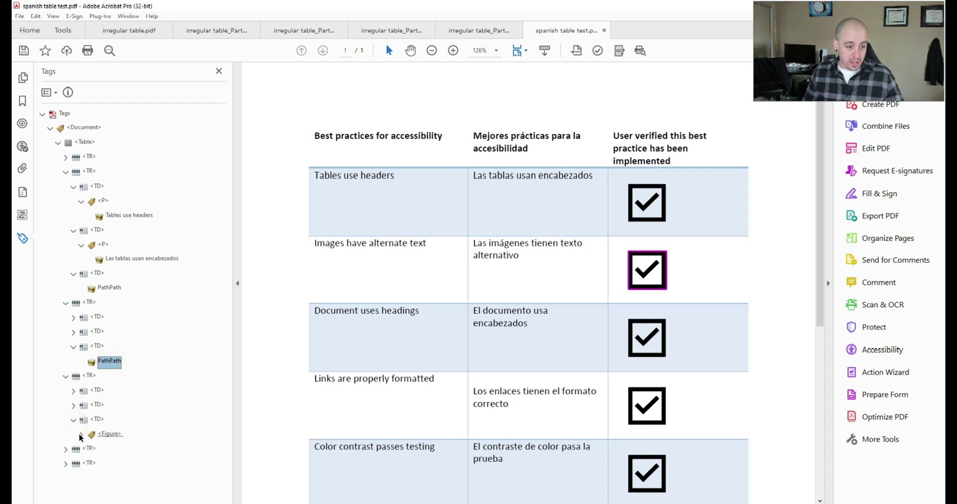
pyautogui.click(81, 434)
pyautogui.click(109, 448)
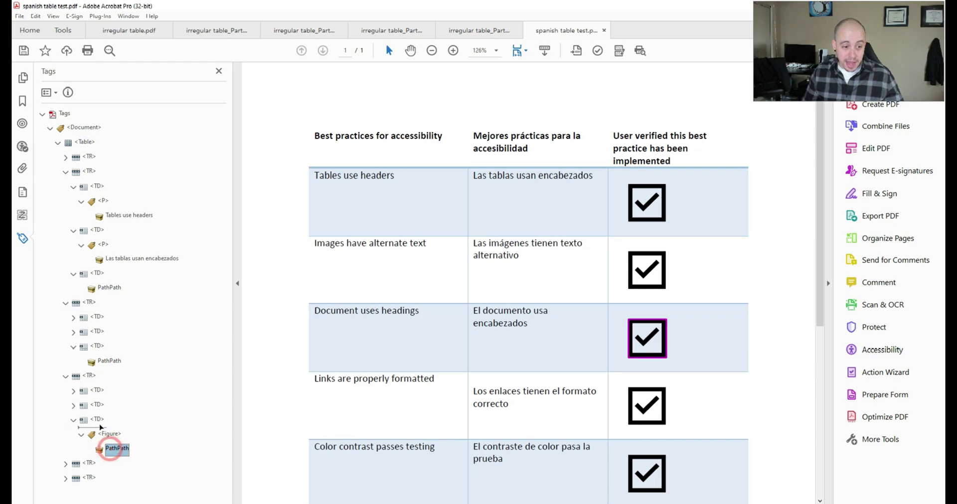
pyautogui.click(597, 50)
pyautogui.click(541, 405)
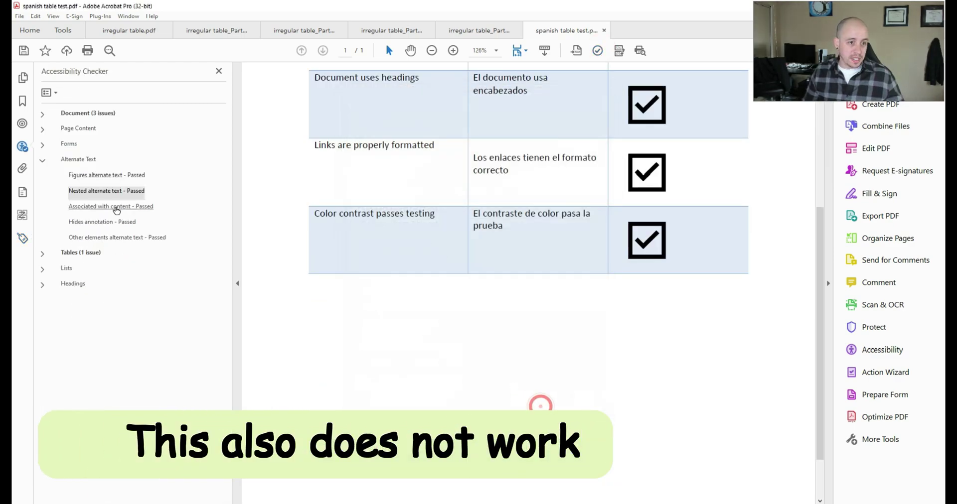
# Inspect the first checkmark path tag's properties
pyautogui.doubleClick(82, 195)
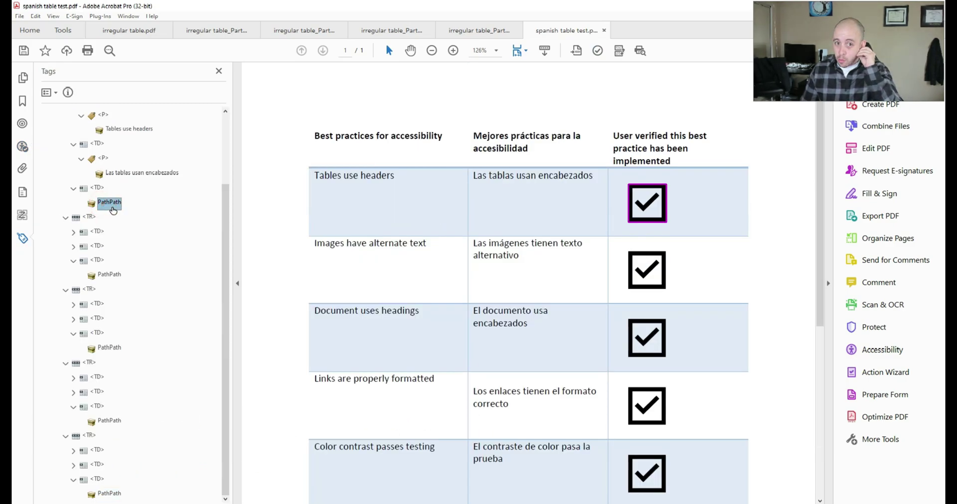
pyautogui.rightClick(113, 210)
pyautogui.click(165, 486)
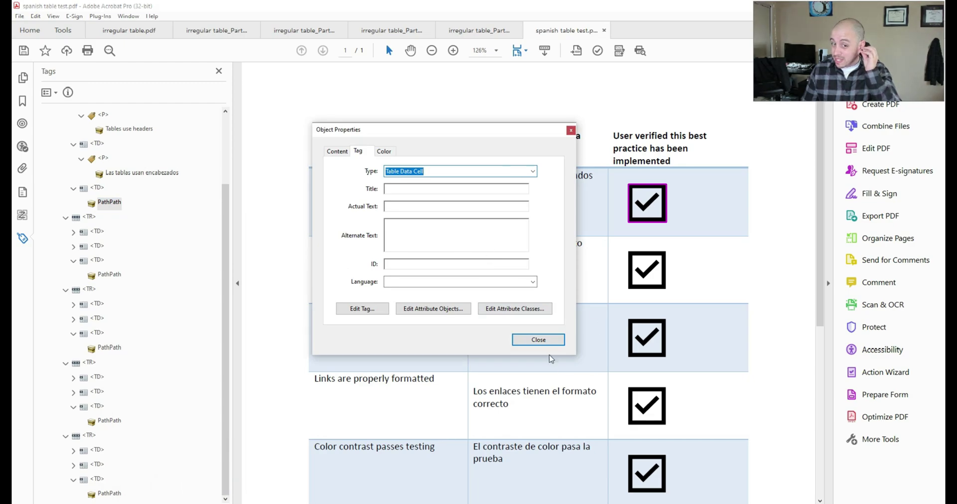
pyautogui.click(536, 339)
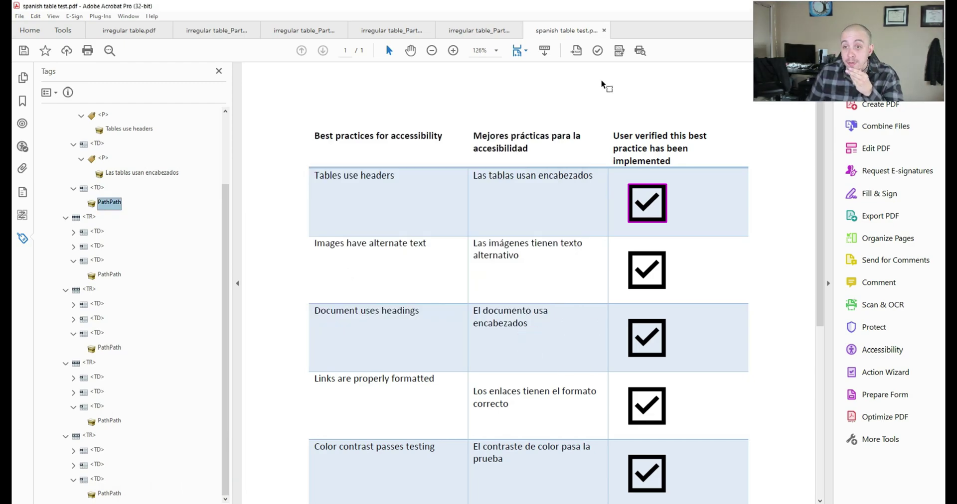
# Tag the first checkmark region as a Figure with the Reading Order tool
pyautogui.click(618, 50)
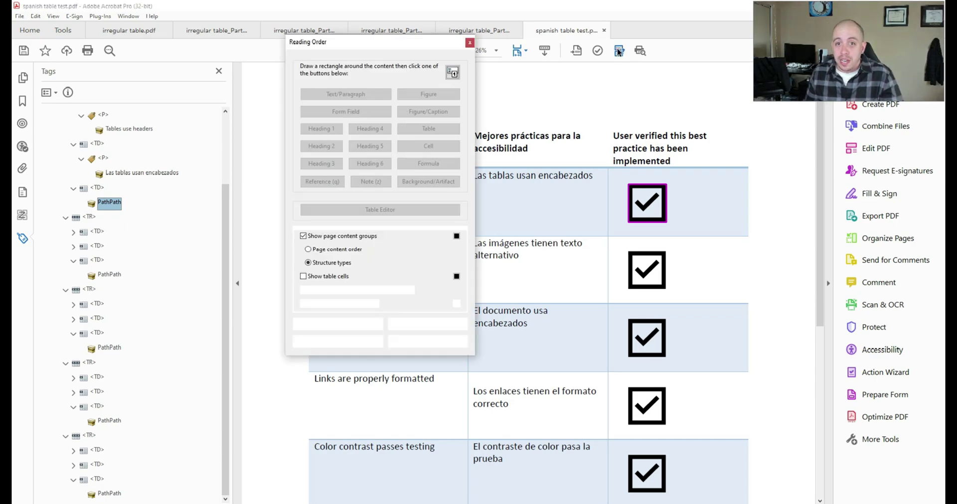
pyautogui.moveTo(620, 176); pyautogui.dragTo(688, 228)
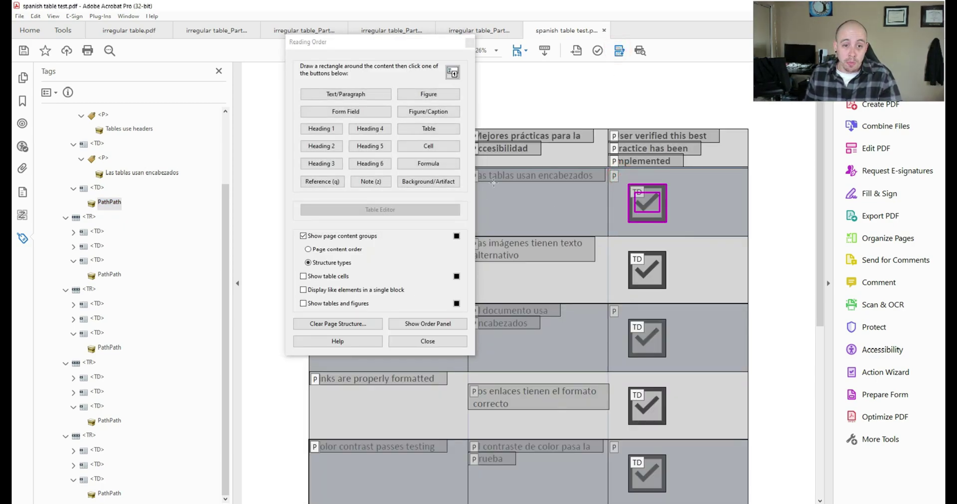
pyautogui.click(420, 96)
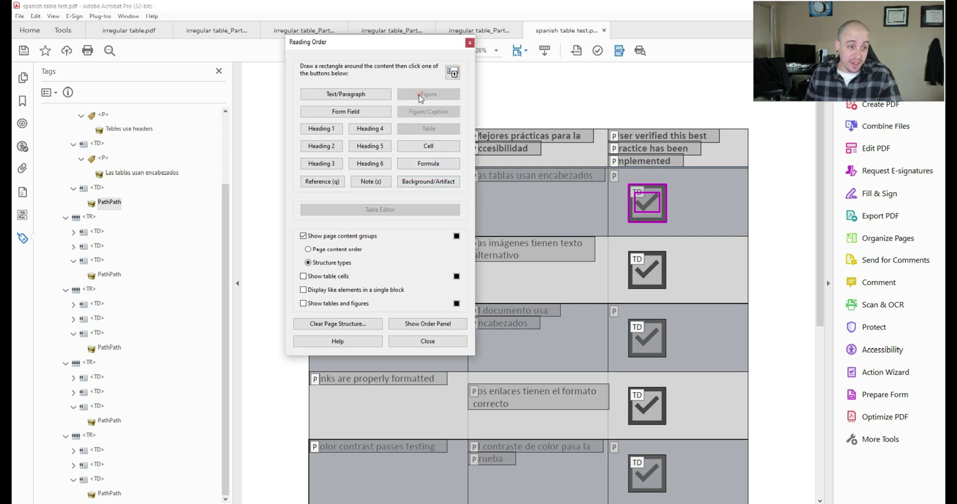
pyautogui.click(453, 341)
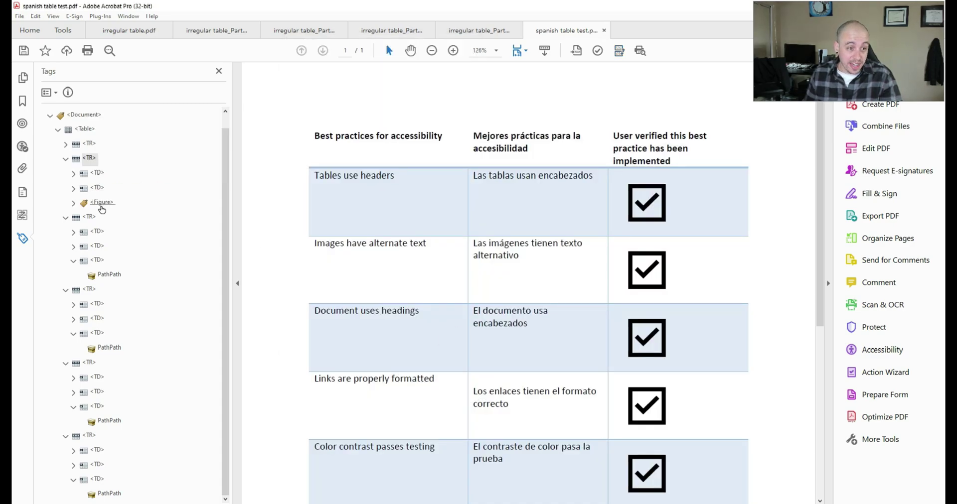
pyautogui.click(100, 202)
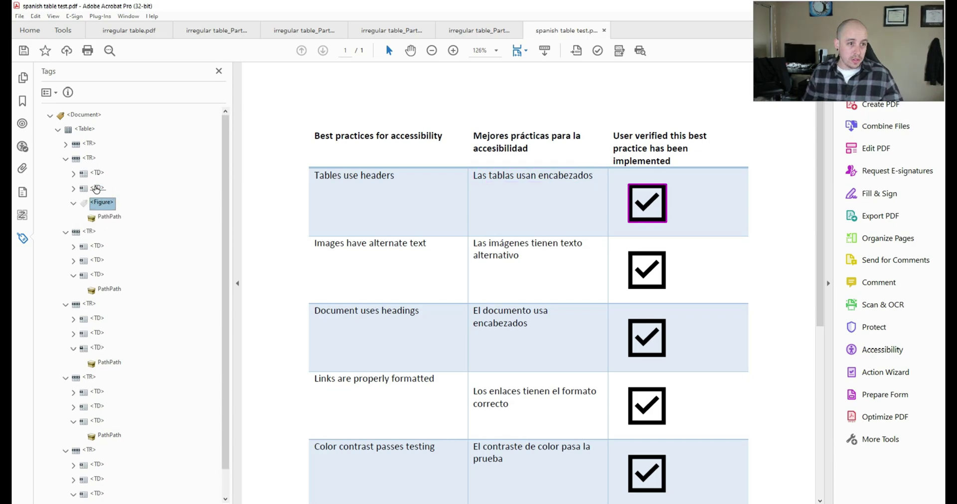
# Add a new TD tag to the first data row and move the checkbox Figure into it
pyautogui.rightClick(96, 187)
pyautogui.click(132, 192)
pyautogui.write('T')
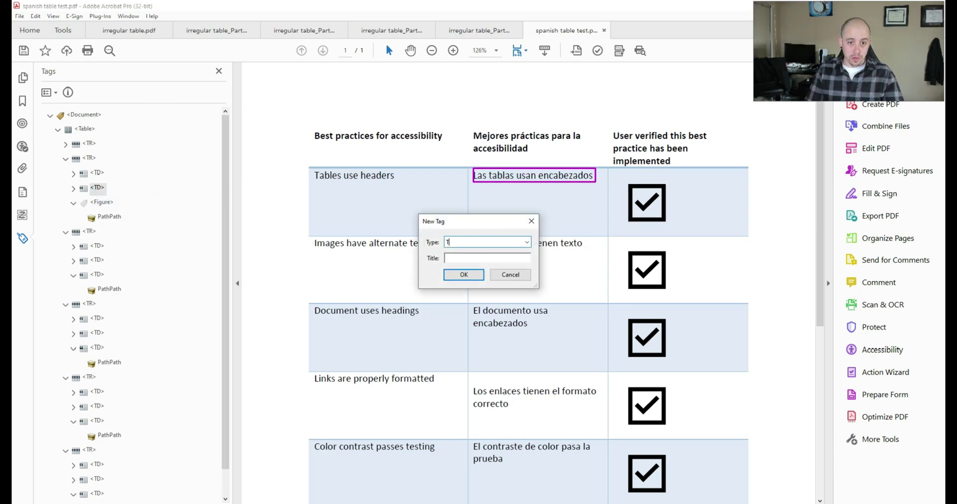
pyautogui.write('D')
pyautogui.press('Return')
pyautogui.moveTo(97, 219); pyautogui.dragTo(102, 205)
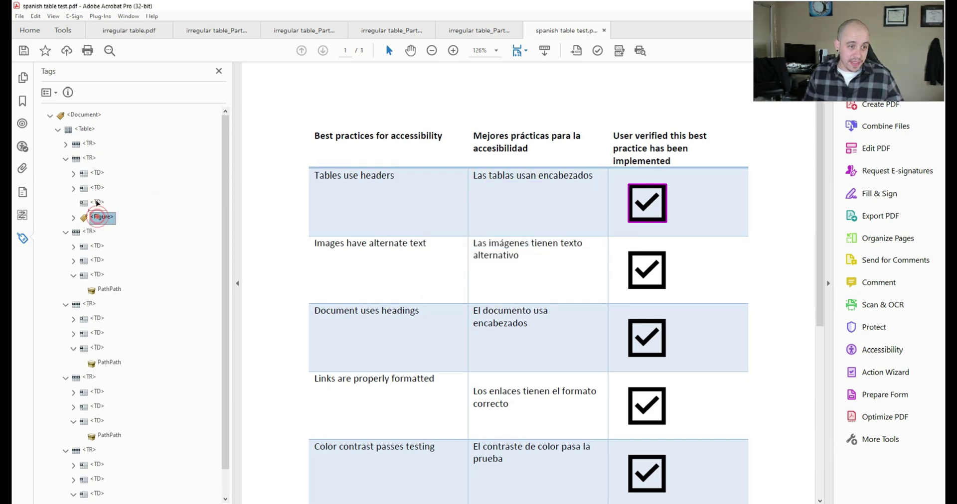
# Edit the checkbox Figure's object properties and bring up the accessibility check results
pyautogui.rightClick(107, 217)
pyautogui.click(160, 459)
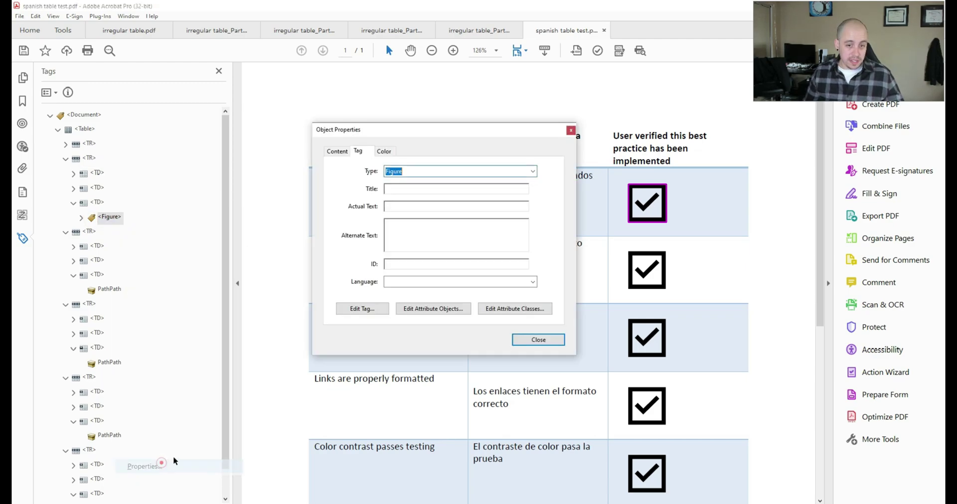
pyautogui.click(445, 235)
pyautogui.write('alt te')
pyautogui.click(540, 343)
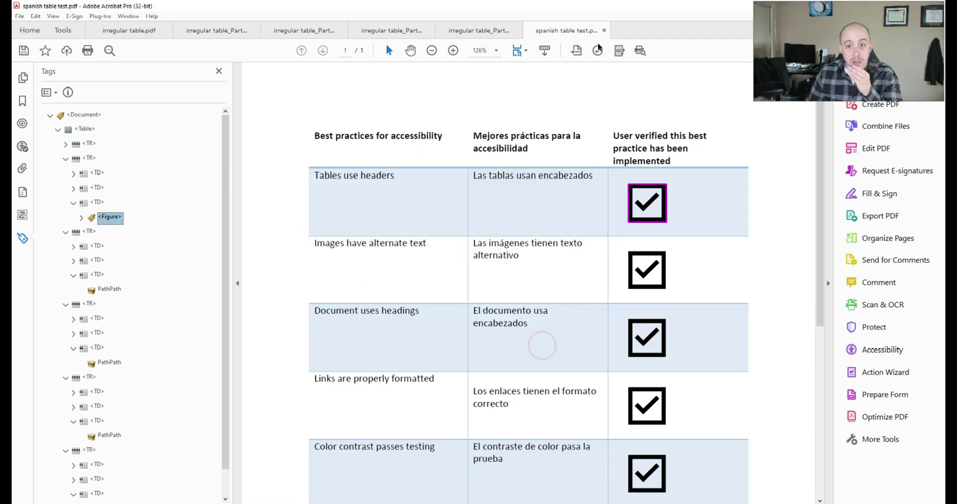
pyautogui.click(598, 50)
pyautogui.rightClick(100, 205)
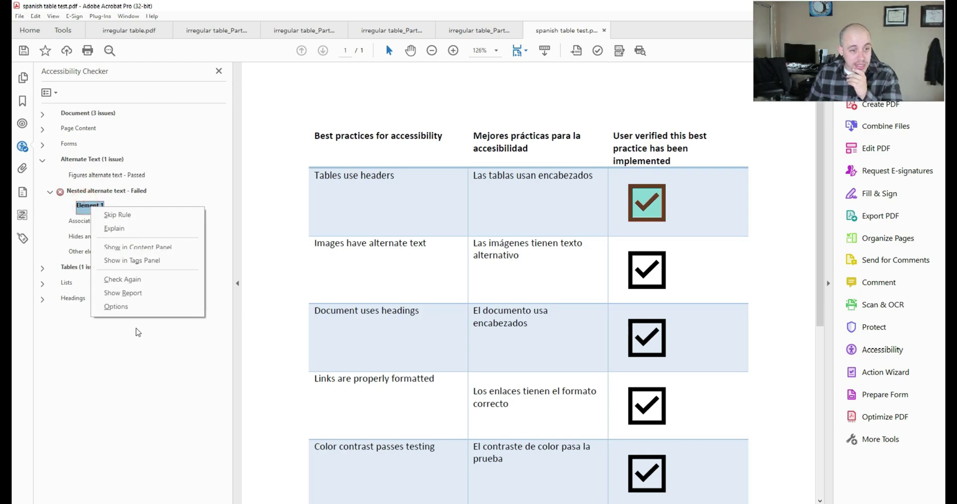
pyautogui.click(144, 249)
pyautogui.rightClick(110, 218)
pyautogui.click(140, 467)
pyautogui.click(90, 205)
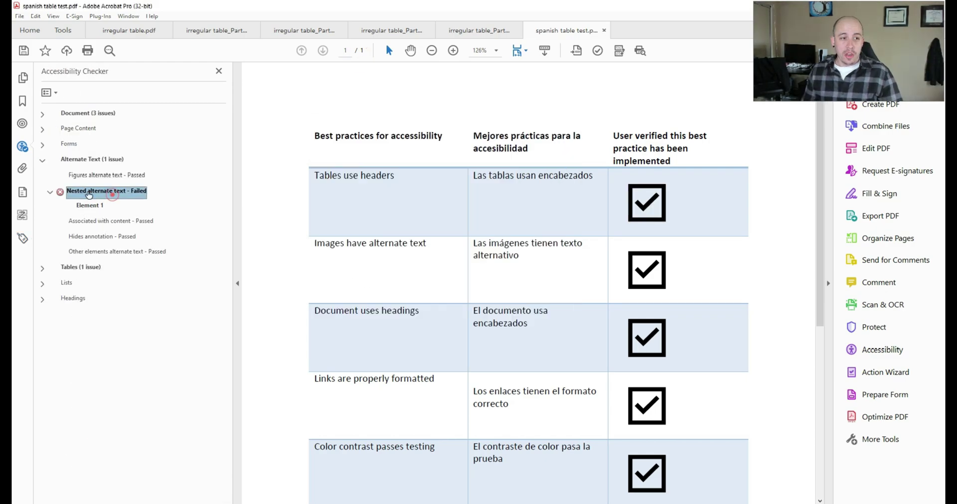
pyautogui.click(95, 191)
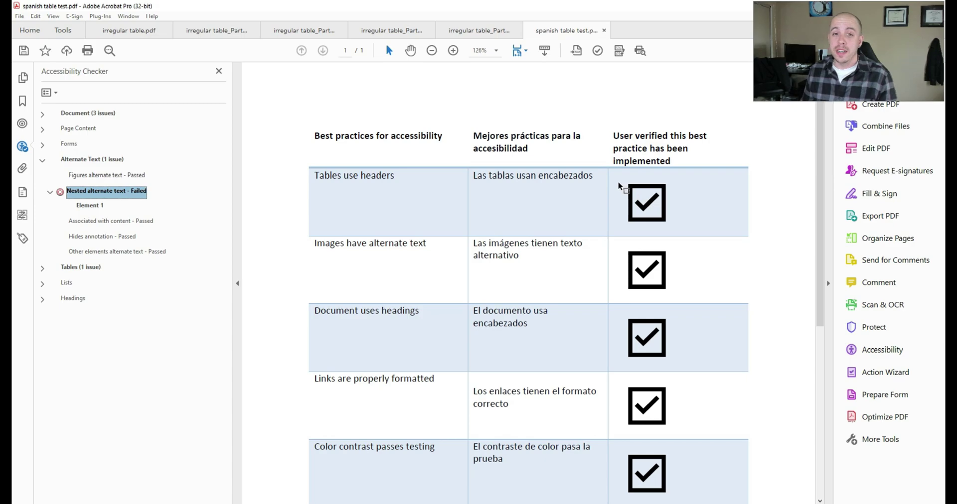
pyautogui.moveTo(367, 135); pyautogui.dragTo(545, 292)
pyautogui.click(99, 205)
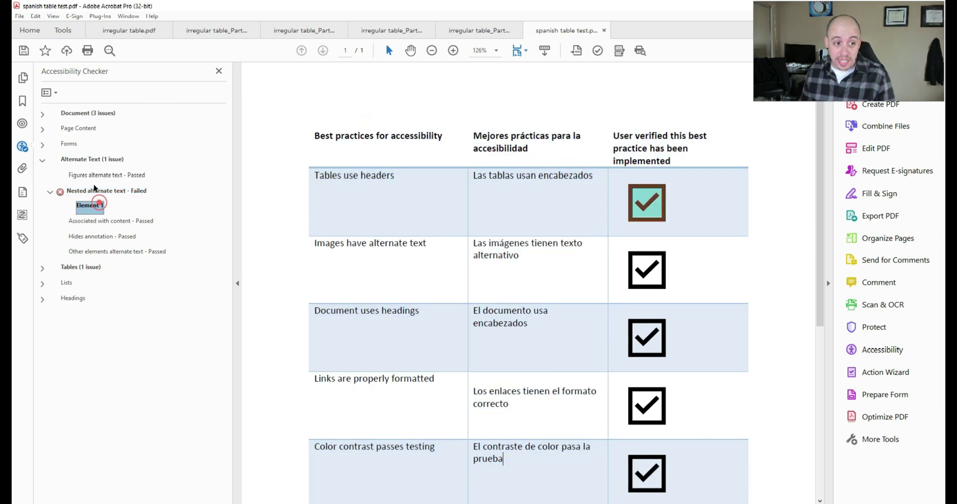
pyautogui.click(93, 158)
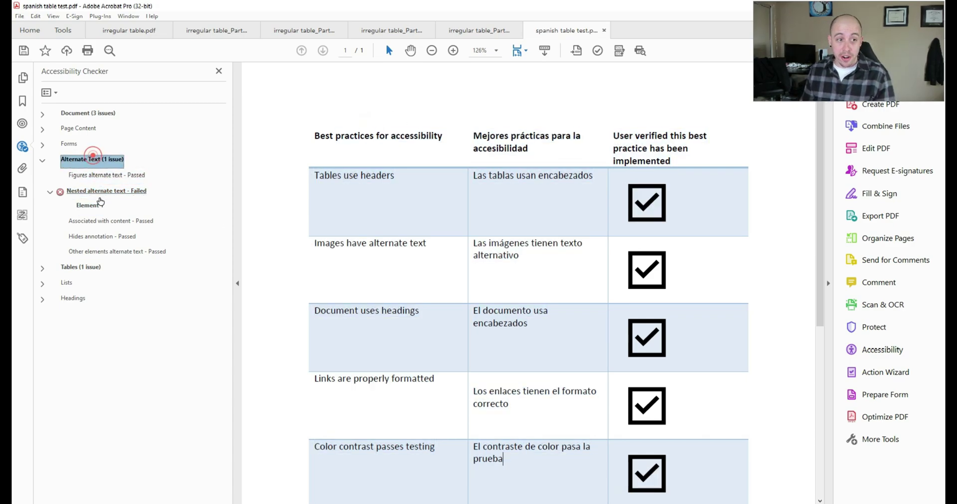
pyautogui.click(103, 192)
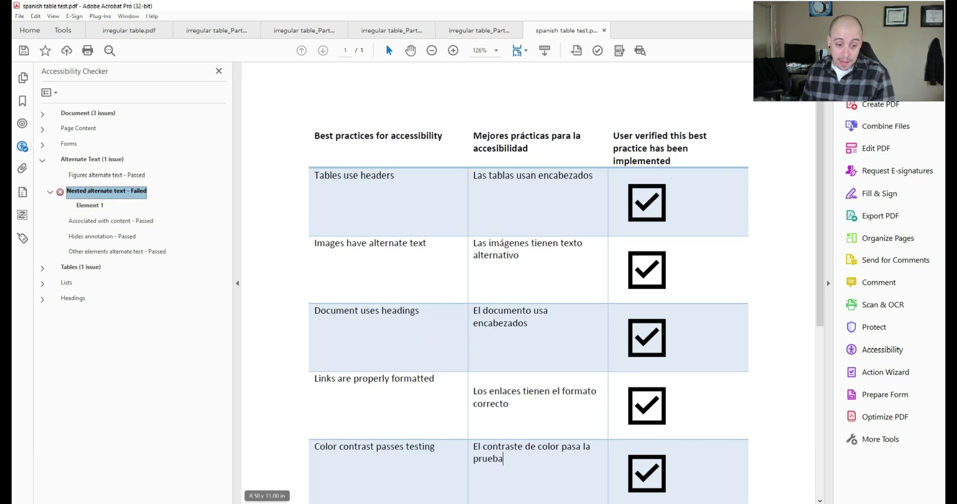
# Review the table's alt text in Word's Table Properties and save the document
pyautogui.click(456, 468)
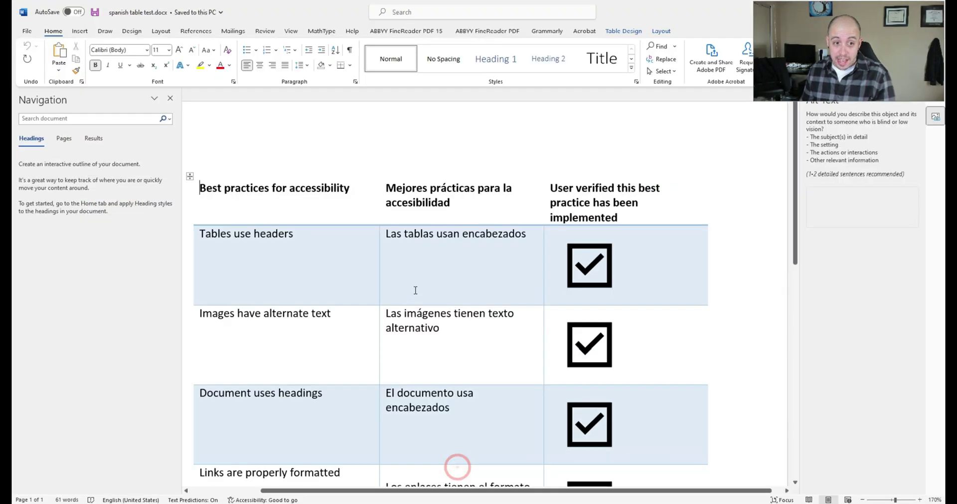
pyautogui.rightClick(361, 230)
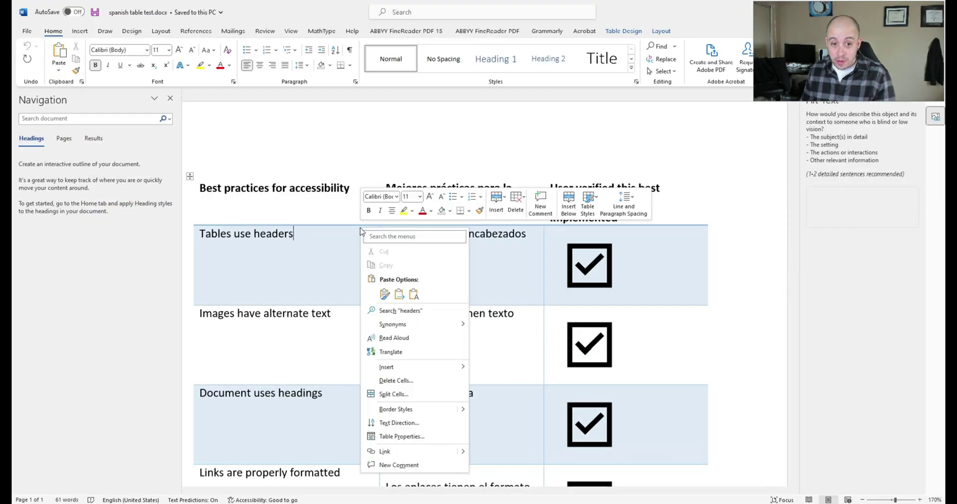
pyautogui.click(422, 441)
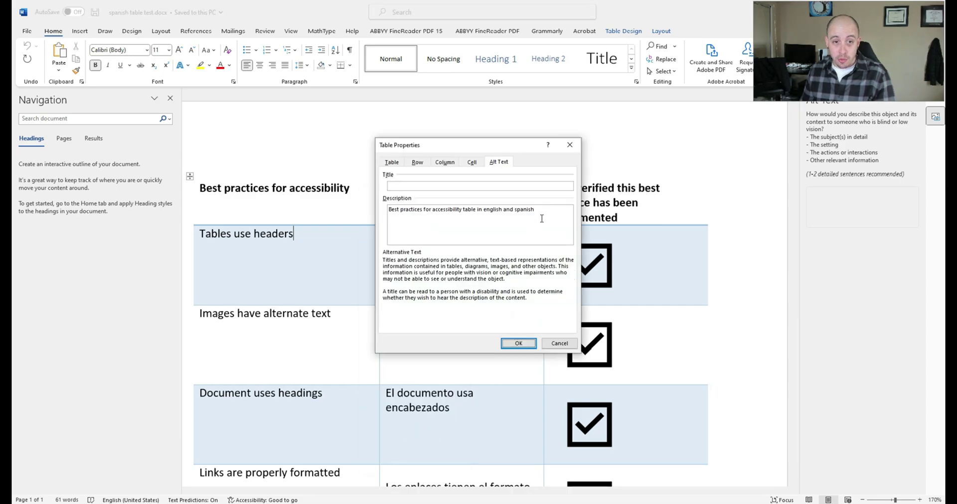
pyautogui.moveTo(536, 208); pyautogui.dragTo(389, 208)
pyautogui.click(508, 343)
pyautogui.hotkey('ctrl', 's')
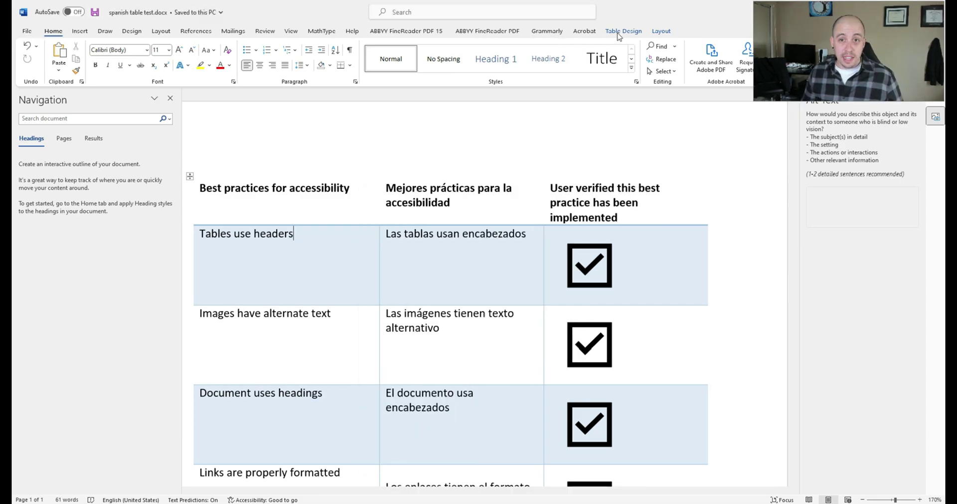
# Create and save the PDF '2spanish table test.pdf' from Word's Acrobat tab
pyautogui.click(586, 31)
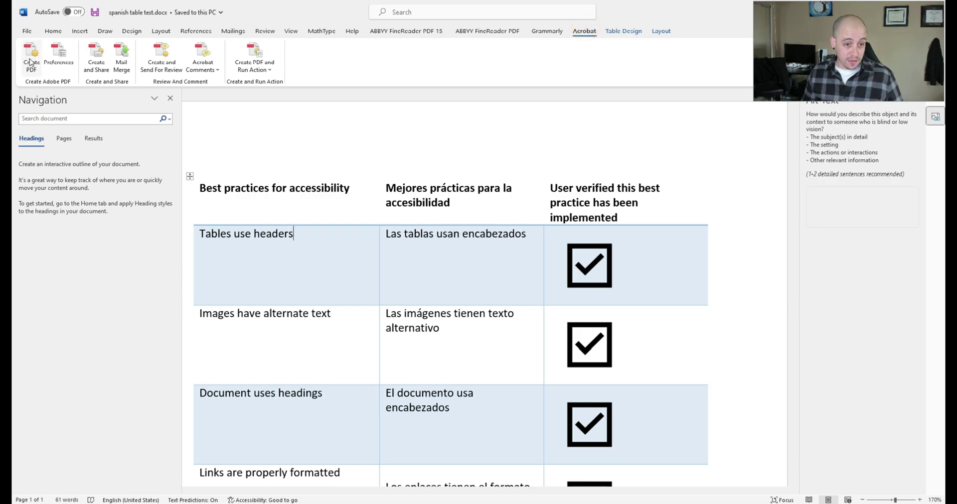
pyautogui.click(30, 61)
pyautogui.click(396, 259)
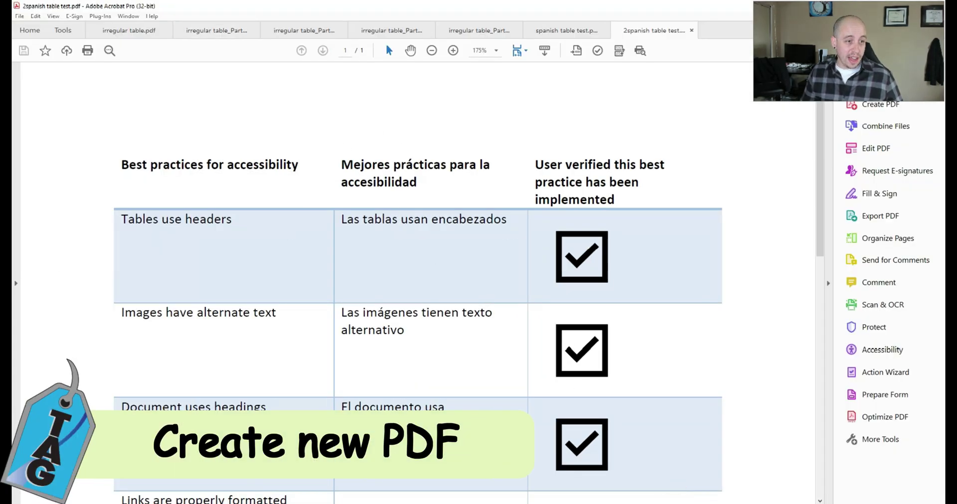
# Rename the top <Sect> tag to <Document> in the tag tree
pyautogui.click(16, 283)
pyautogui.click(22, 216)
pyautogui.click(77, 128)
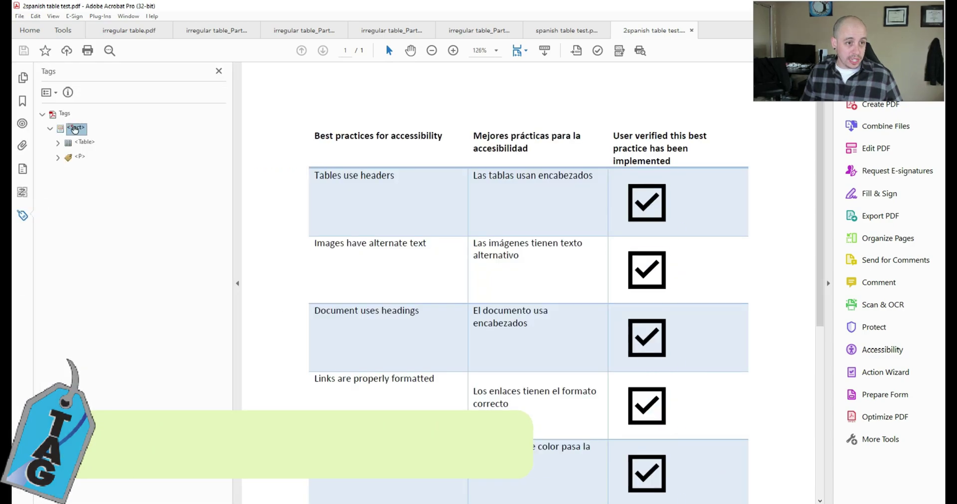
pyautogui.press('BackSpace')
pyautogui.press('BackSpace')
pyautogui.press('BackSpace')
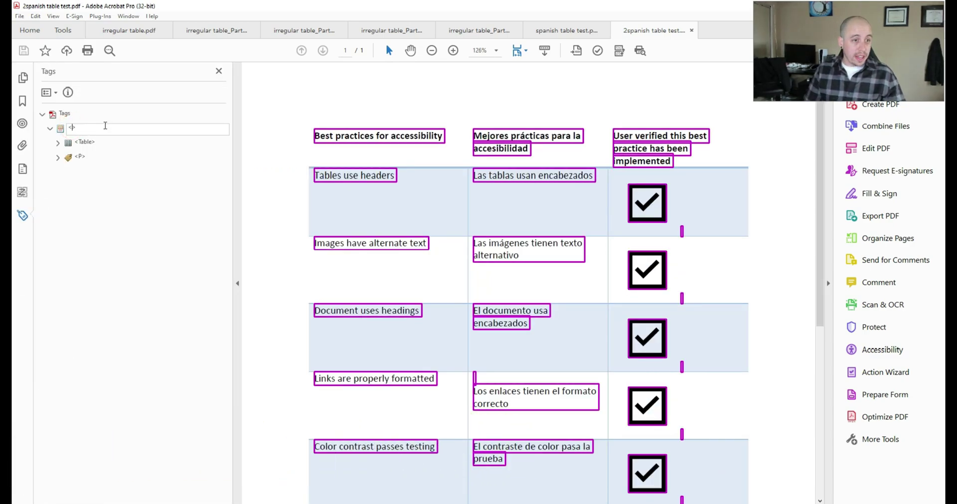
pyautogui.write('Dco')
pyautogui.press('BackSpace')
pyautogui.press('BackSpace')
pyautogui.write('ocumen')
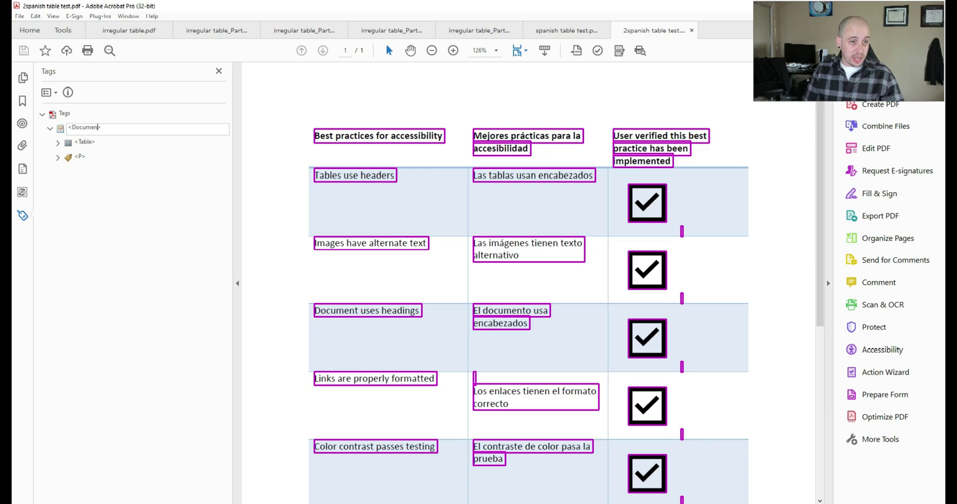
pyautogui.write('t>')
pyautogui.press('Return')
# Delete the empty paragraph tag below the table
pyautogui.press('Down')
pyautogui.press('Right')
pyautogui.press('Down')
pyautogui.press('Down')
pyautogui.press('Down')
pyautogui.press('Down')
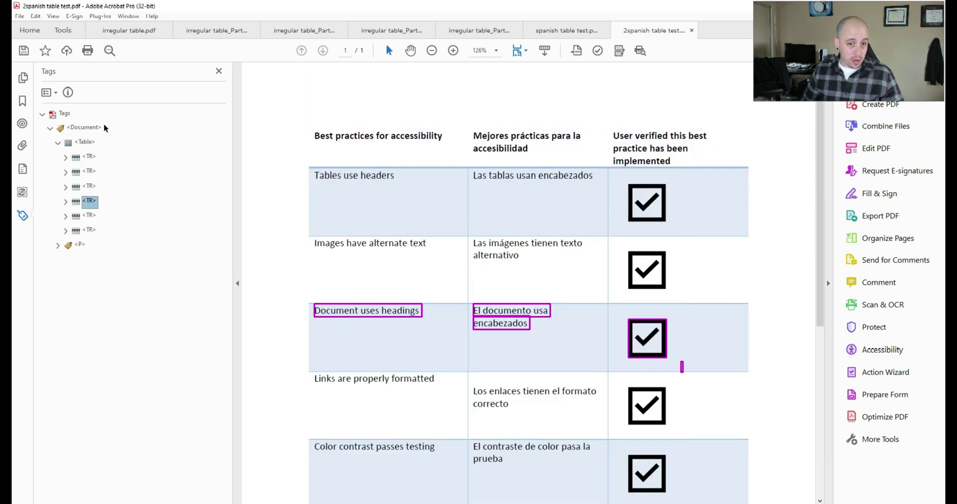
pyautogui.press('Down')
pyautogui.press('Down')
pyautogui.press('Down')
pyautogui.press('Right')
pyautogui.press('Down')
pyautogui.rightClick(80, 263)
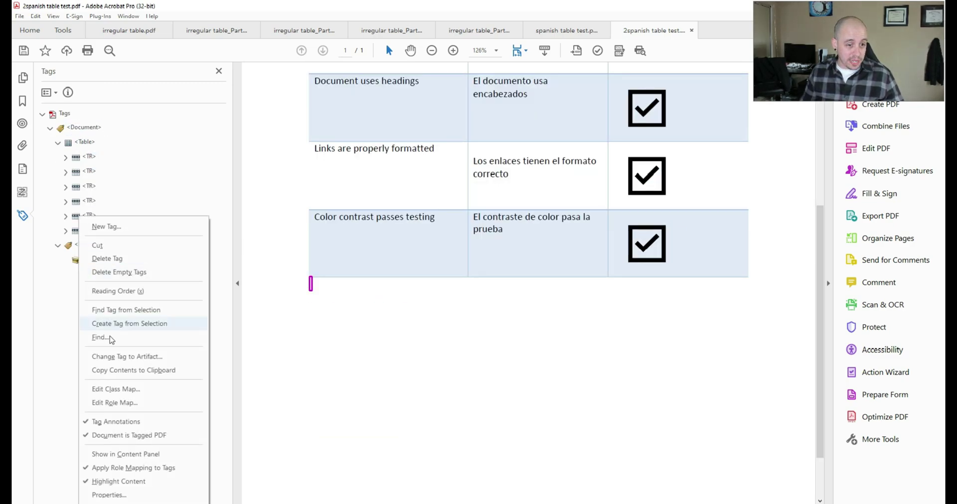
pyautogui.click(120, 369)
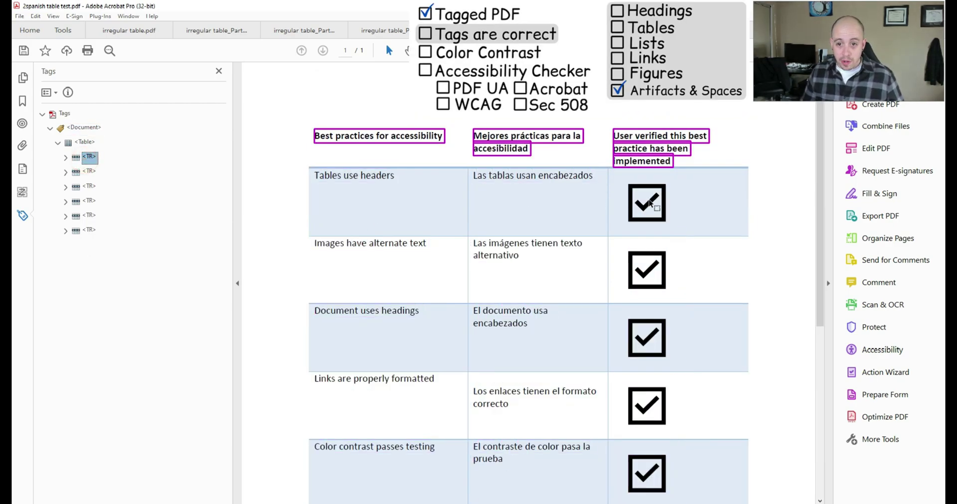
# Expand the header and first data rows and check the first Figure's alt text
pyautogui.click(65, 157)
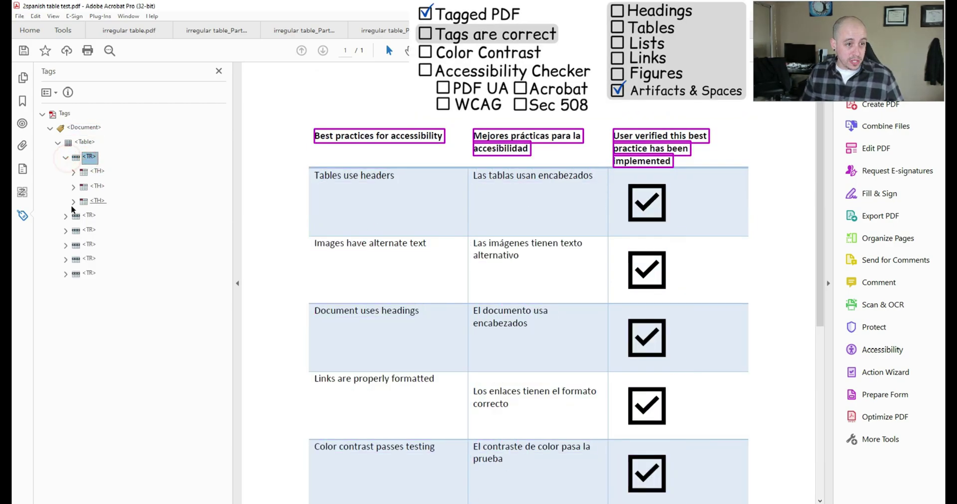
pyautogui.click(65, 216)
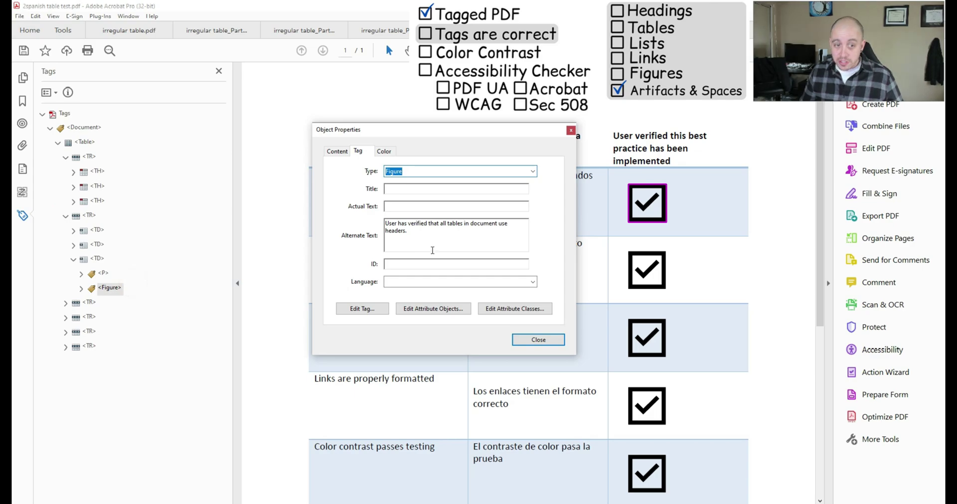
pyautogui.click(531, 341)
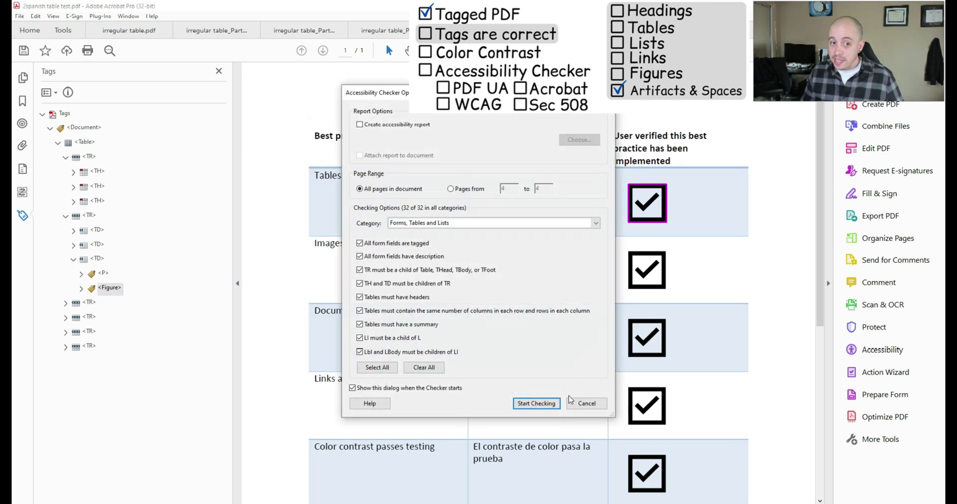
# Run the full accessibility check and expand the Tables results
pyautogui.click(548, 403)
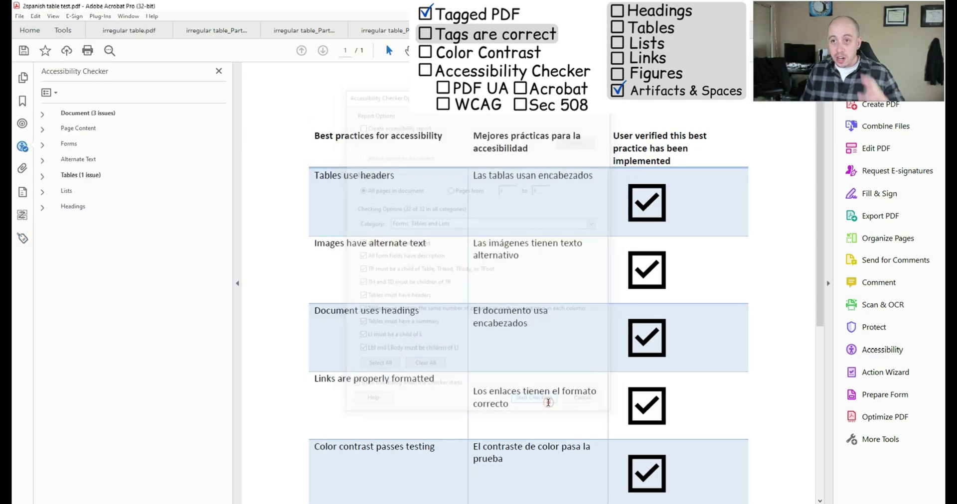
pyautogui.click(42, 176)
pyautogui.click(48, 254)
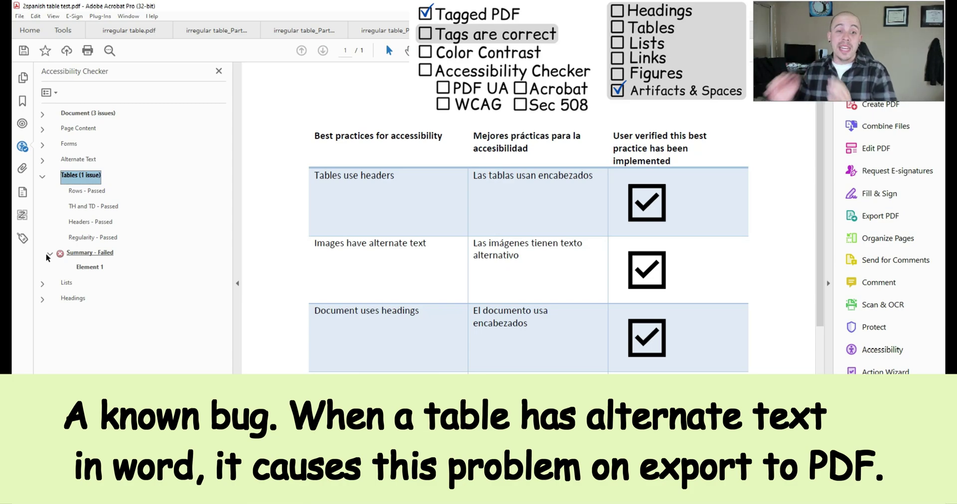
# Check the second data row's checkbox Figure properties in the tag tree
pyautogui.click(23, 237)
pyautogui.click(65, 302)
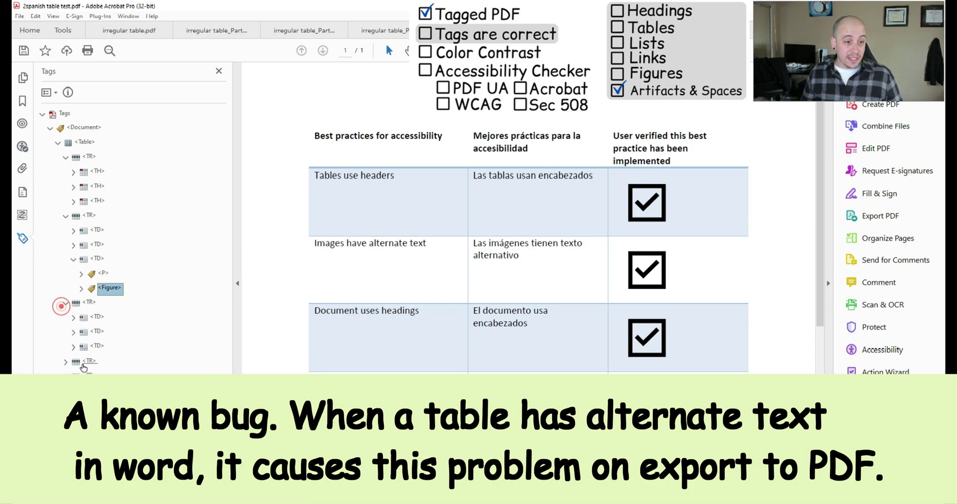
pyautogui.click(73, 346)
pyautogui.rightClick(107, 374)
pyautogui.click(145, 369)
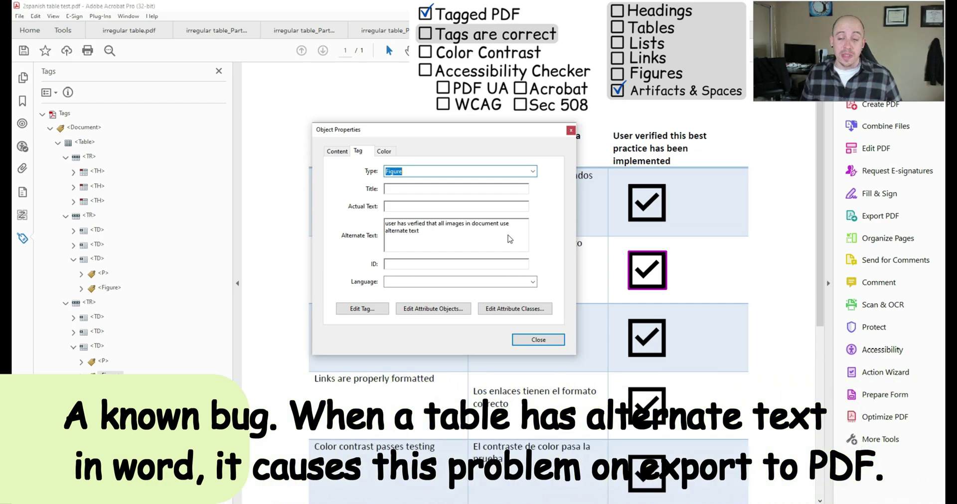
pyautogui.click(538, 340)
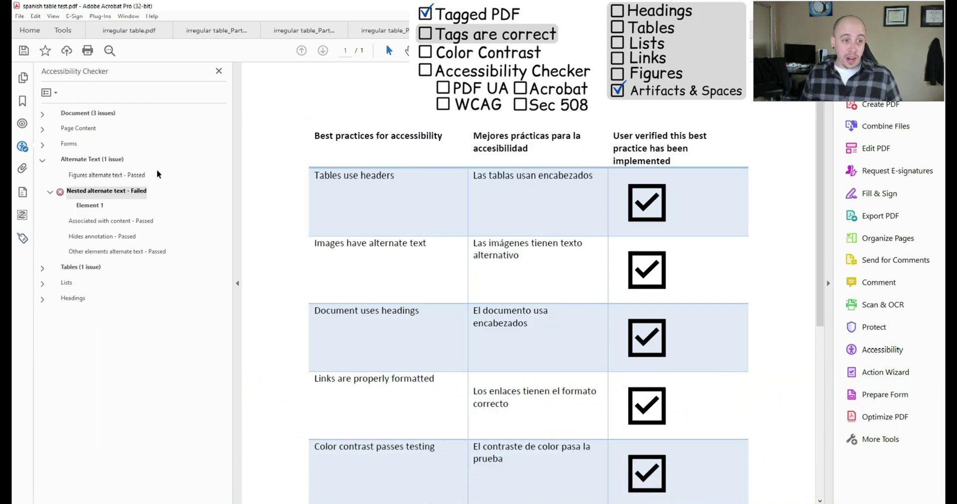
# Step back to the first row's Figure and highlight the table failing Summary
pyautogui.click(88, 205)
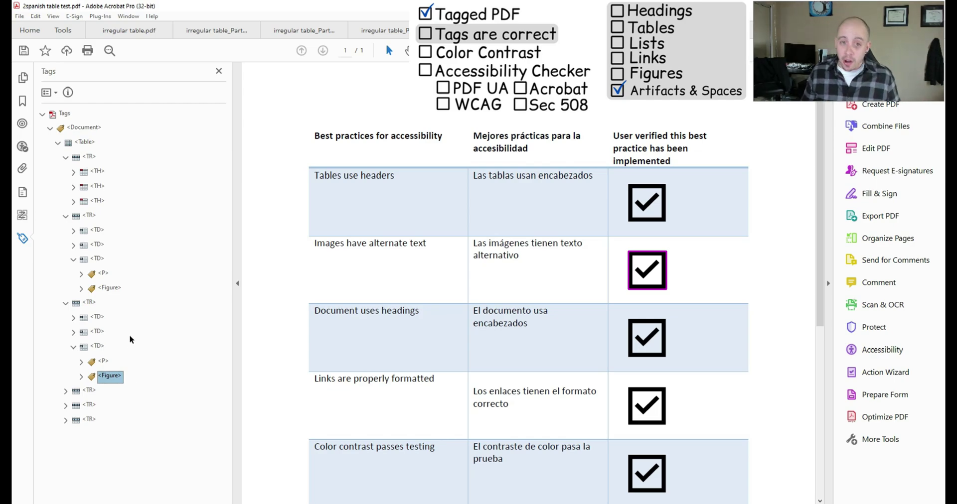
pyautogui.click(91, 302)
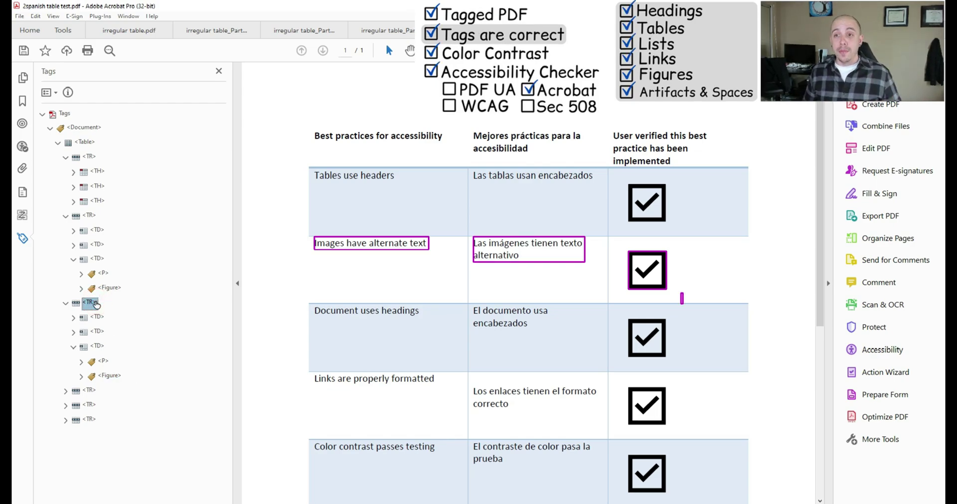
pyautogui.press('Left')
pyautogui.press('Down')
pyautogui.press('Down')
pyautogui.press('Up')
pyautogui.press('Up')
pyautogui.press('Up')
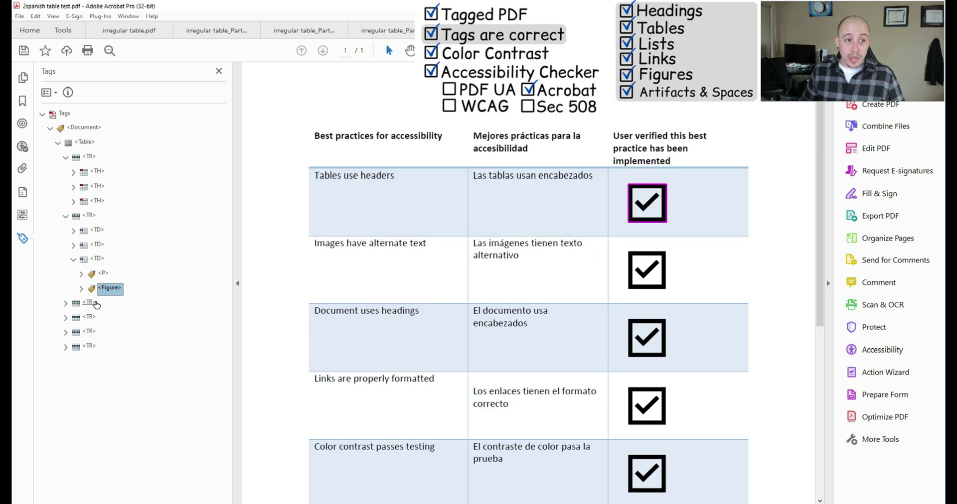
pyautogui.press('Up')
pyautogui.press('Up')
pyautogui.press('Up')
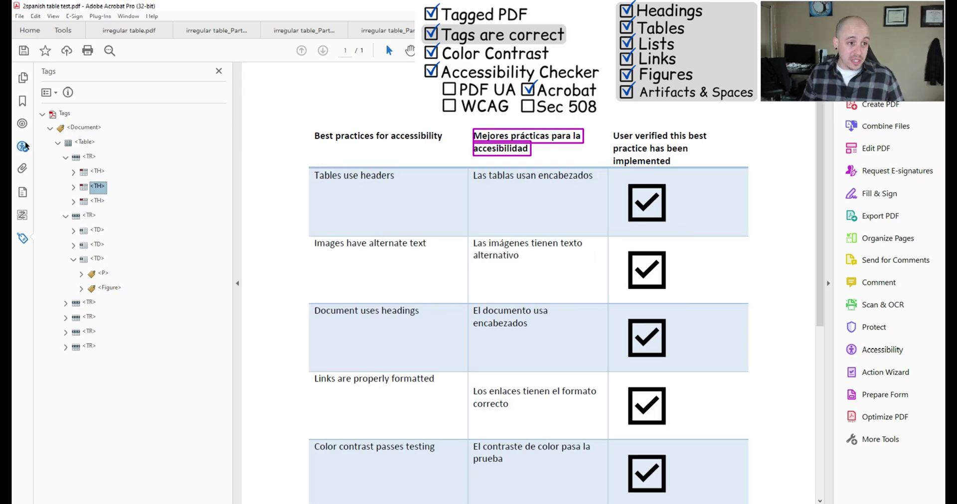
pyautogui.click(24, 146)
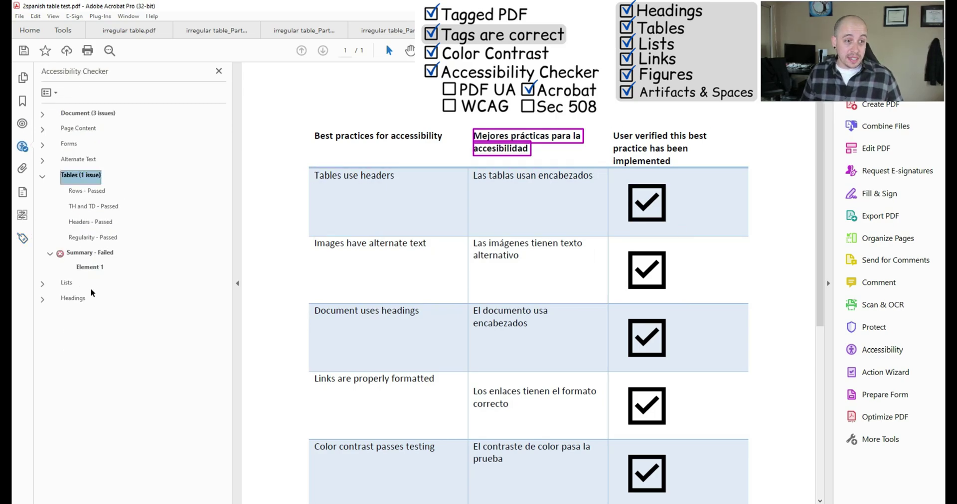
pyautogui.click(93, 268)
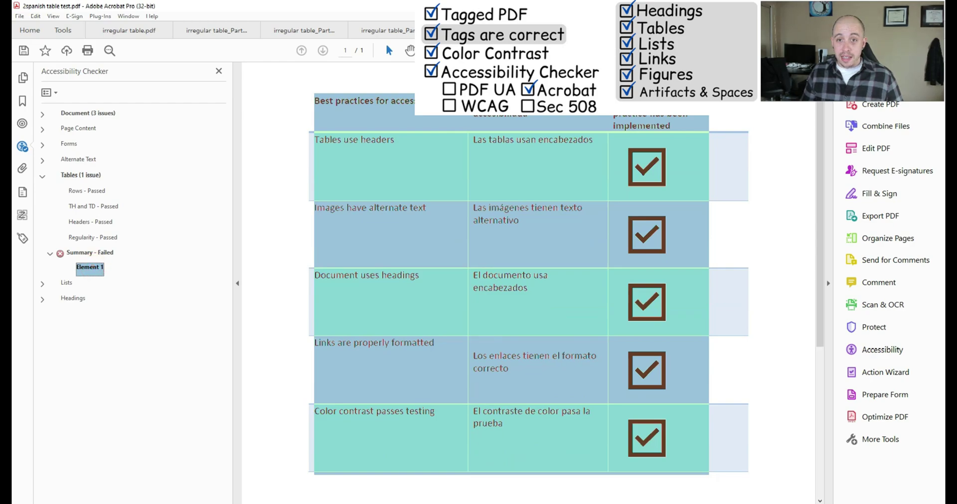
# Give the table the summary 'Sample table summary' and recheck the Summary rule
pyautogui.click(869, 350)
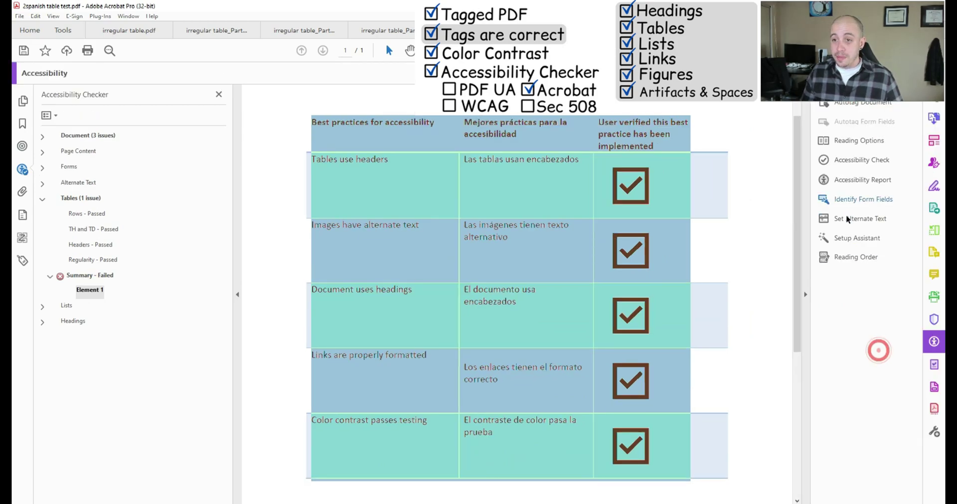
pyautogui.click(856, 257)
pyautogui.rightClick(503, 181)
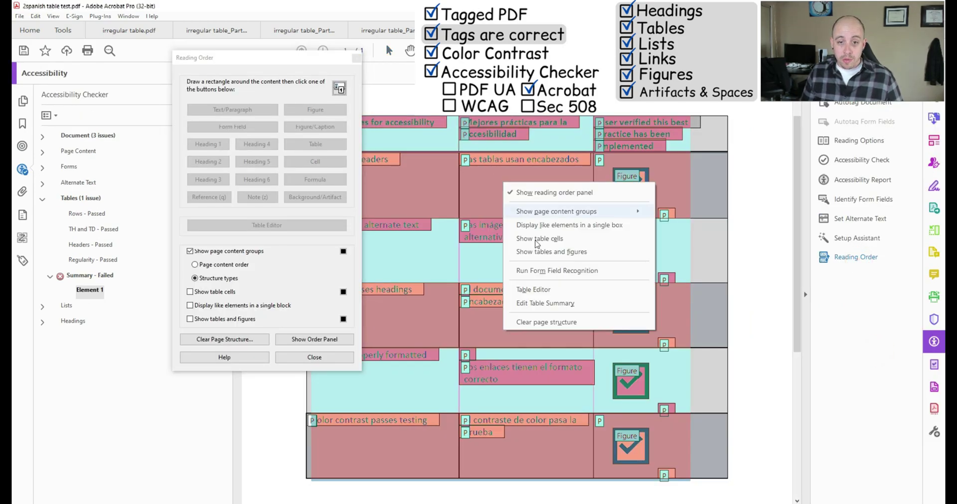
pyautogui.click(576, 304)
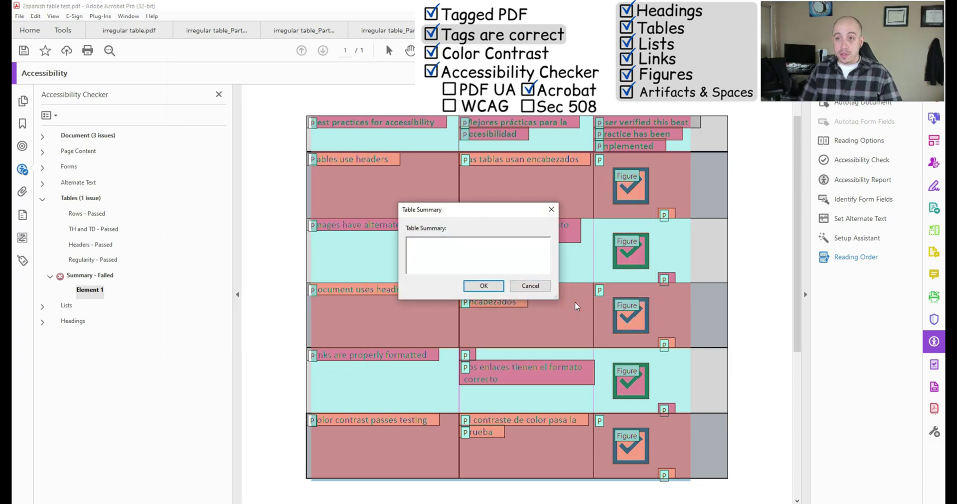
pyautogui.write('Sample table summary')
pyautogui.click(482, 285)
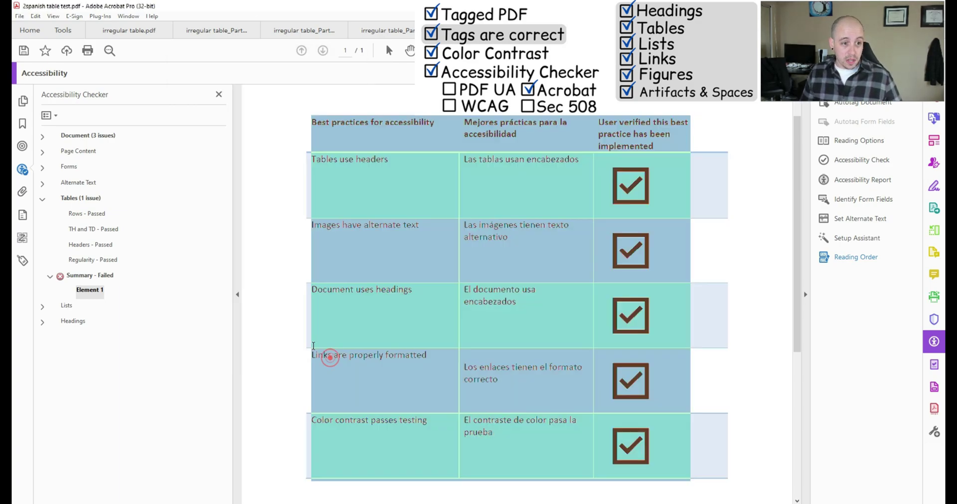
pyautogui.click(292, 357)
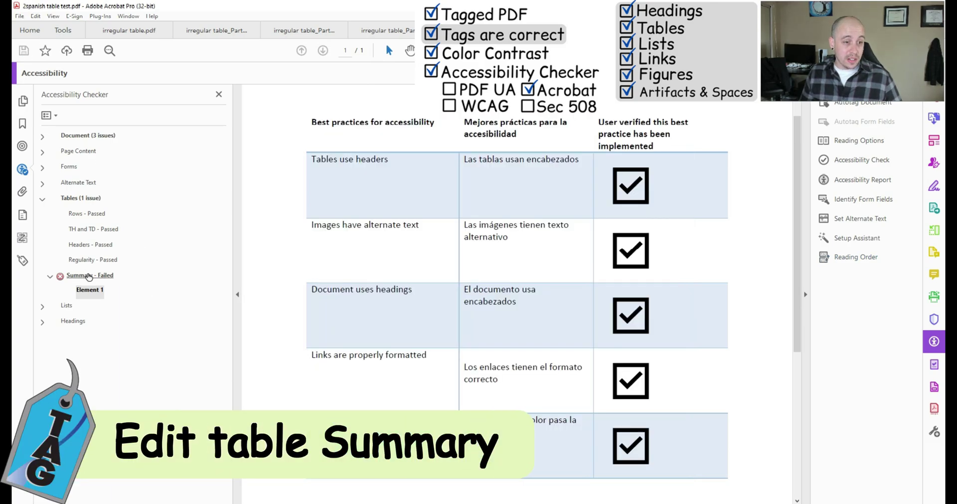
pyautogui.rightClick(89, 277)
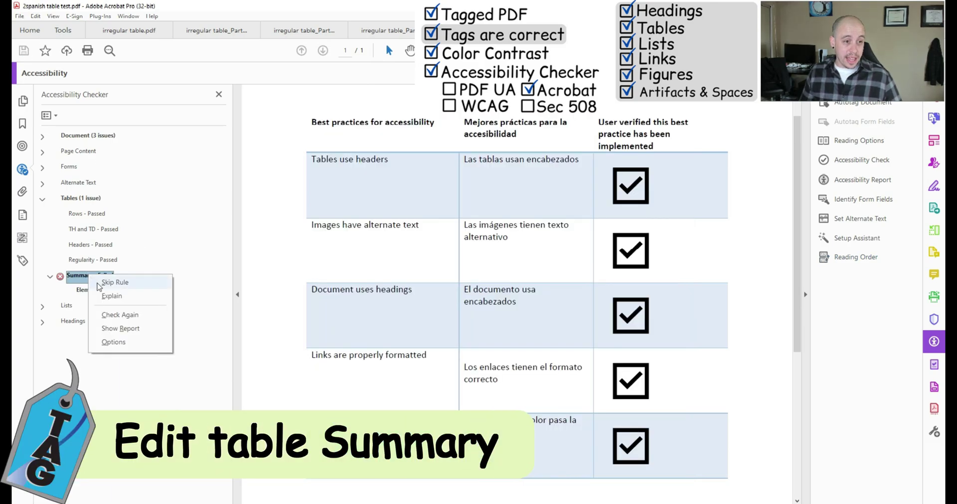
pyautogui.click(121, 313)
# Fix the failed document Title rule, then select the Spanish header text on the page
pyautogui.click(43, 136)
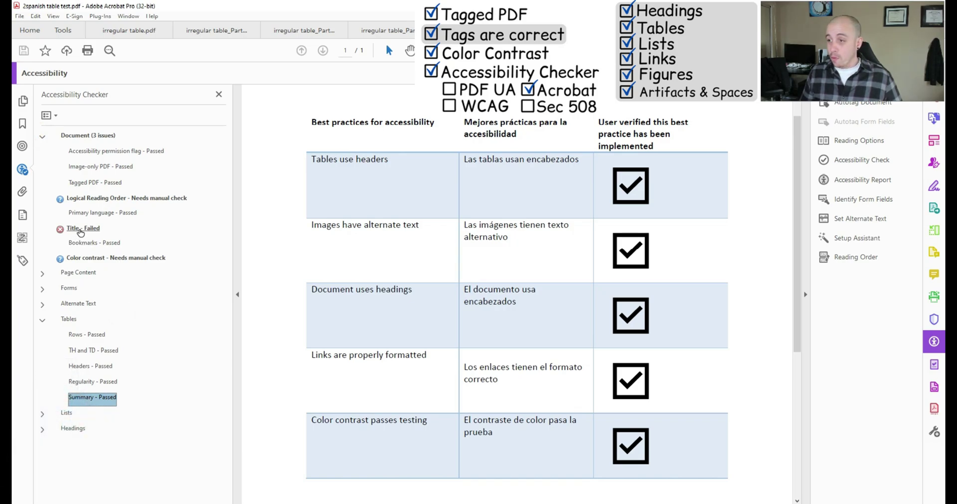
pyautogui.rightClick(81, 232)
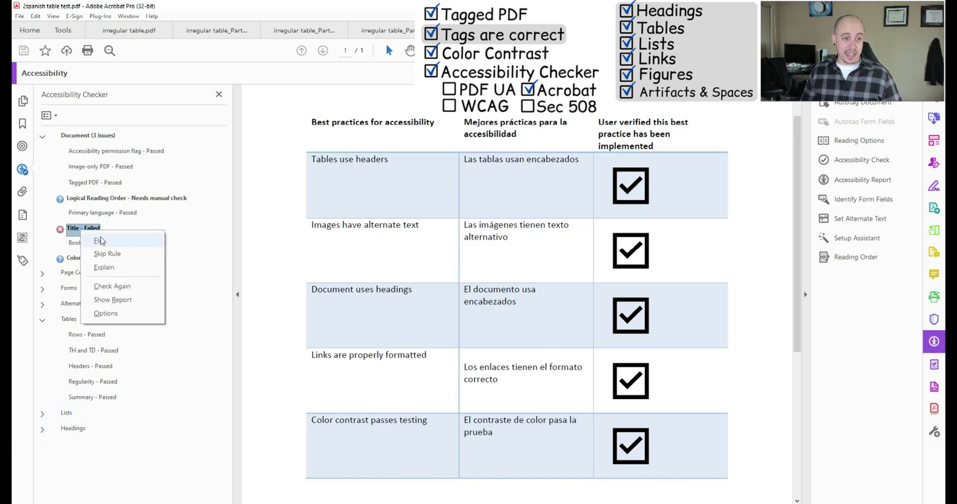
pyautogui.click(93, 239)
pyautogui.click(478, 343)
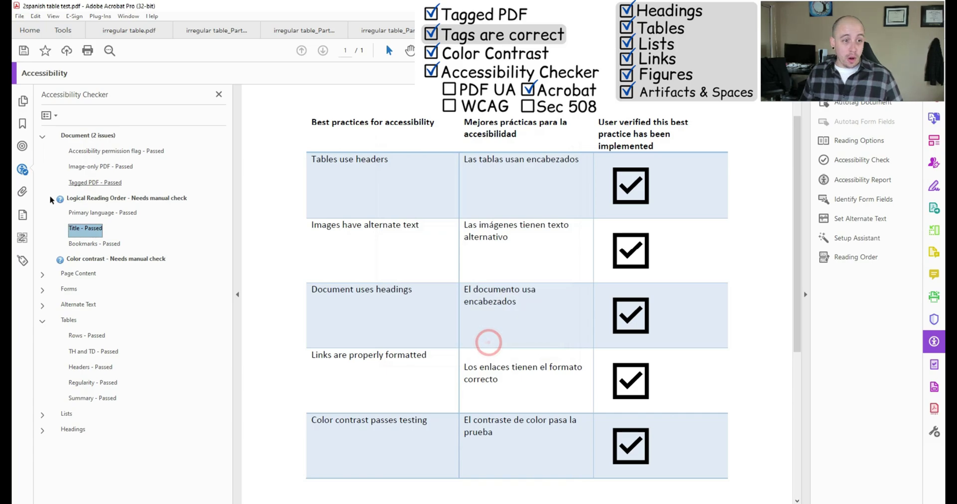
pyautogui.click(22, 260)
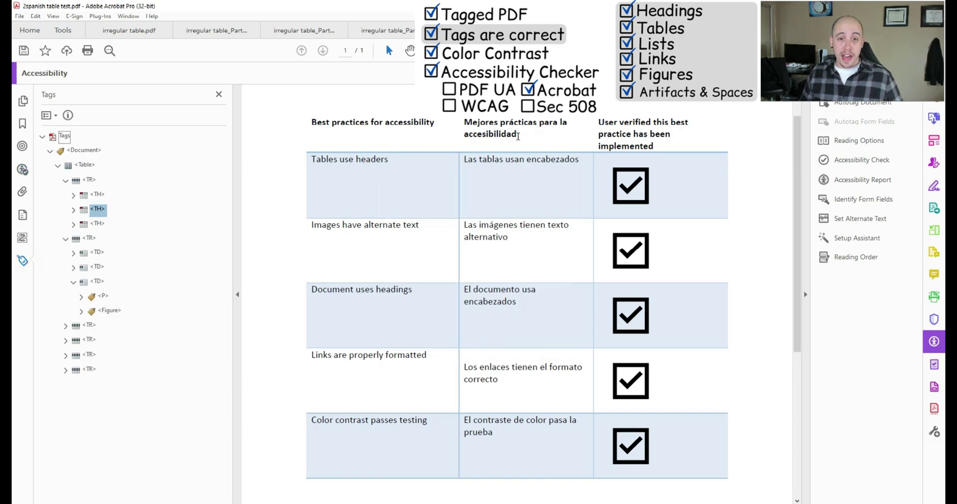
pyautogui.moveTo(518, 136); pyautogui.dragTo(464, 123)
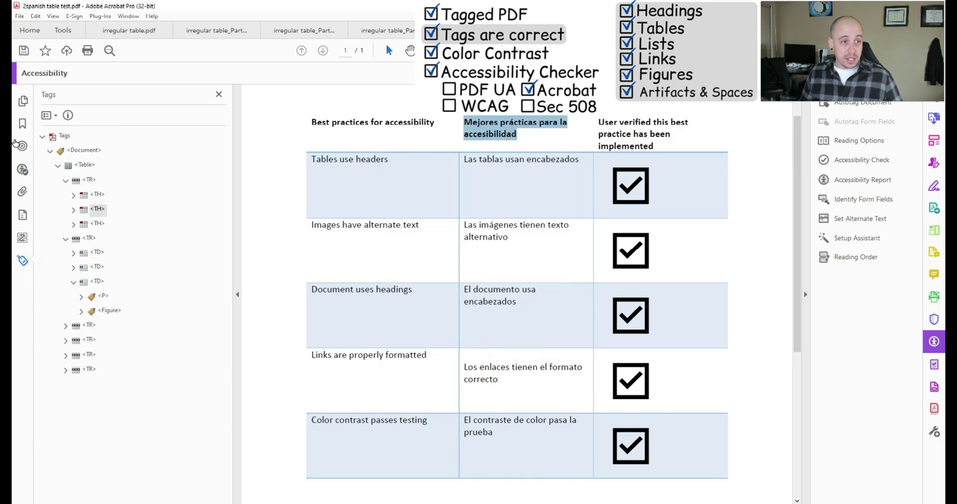
# Locate the Spanish header text's <P> tag in the Tags panel with Find Tag from Selection
pyautogui.click(48, 116)
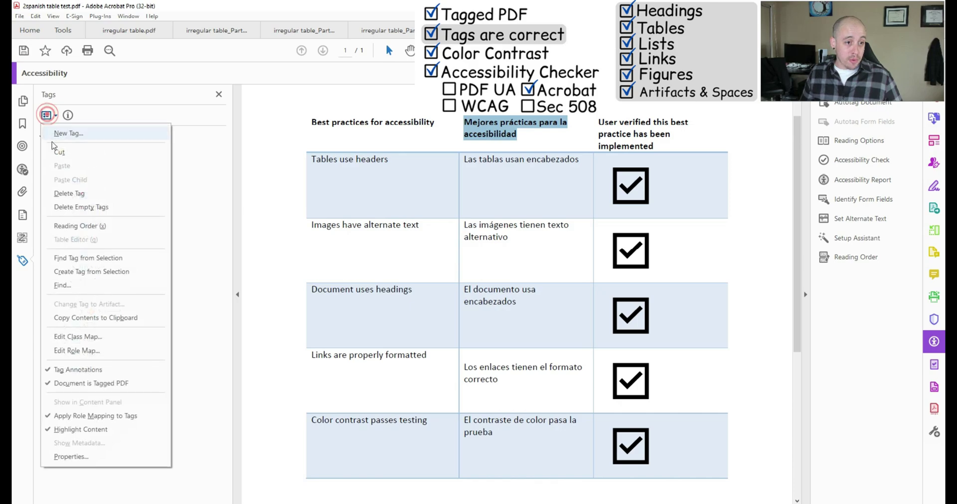
pyautogui.click(520, 136)
pyautogui.tripleClick(519, 136)
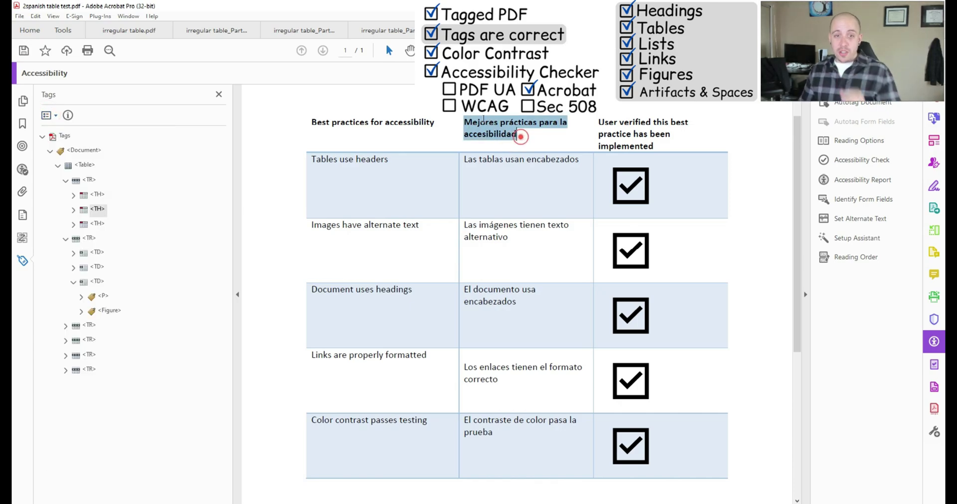
pyautogui.click(47, 116)
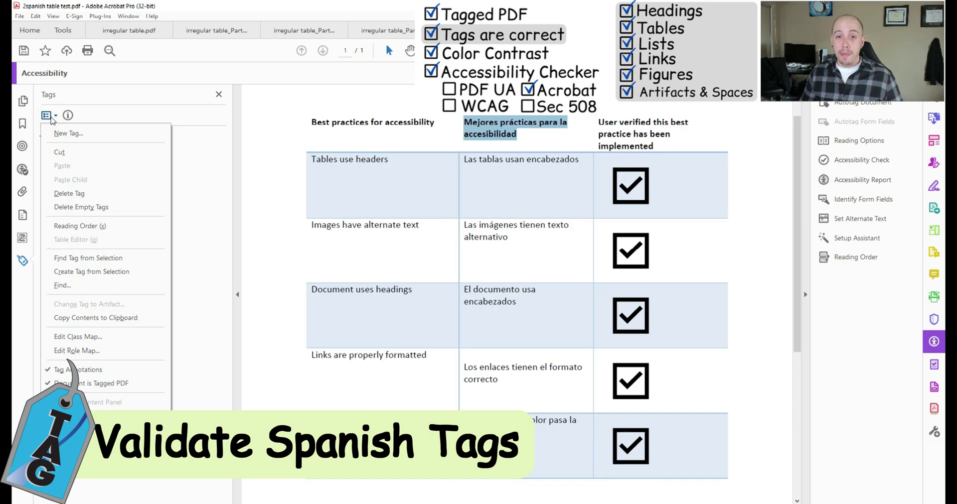
pyautogui.click(87, 257)
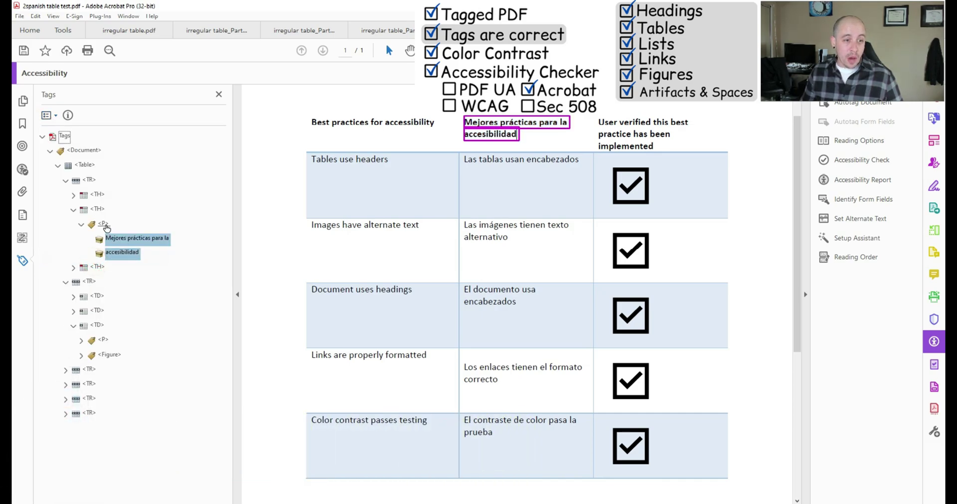
# Check the header <P> tag's properties to confirm its language is ES-MX (Mexican Spanish)
pyautogui.rightClick(104, 225)
pyautogui.click(169, 478)
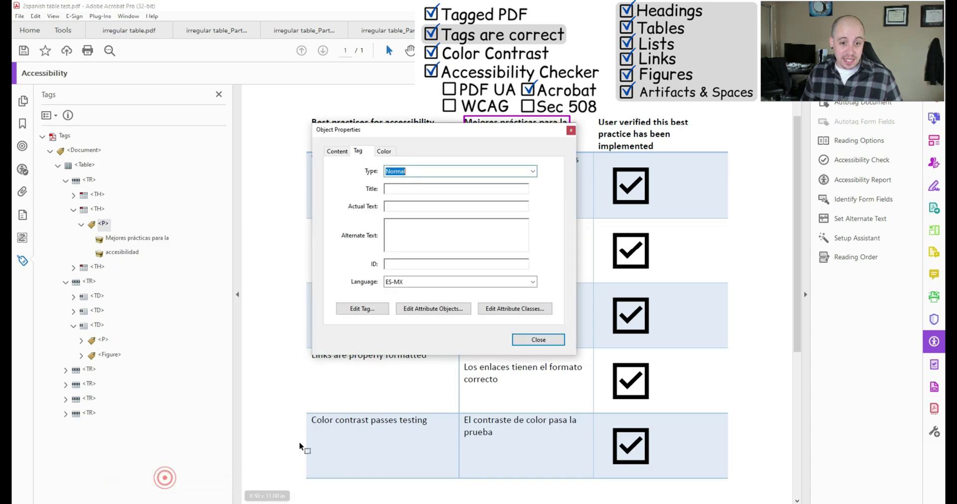
pyautogui.moveTo(402, 133); pyautogui.dragTo(186, 66)
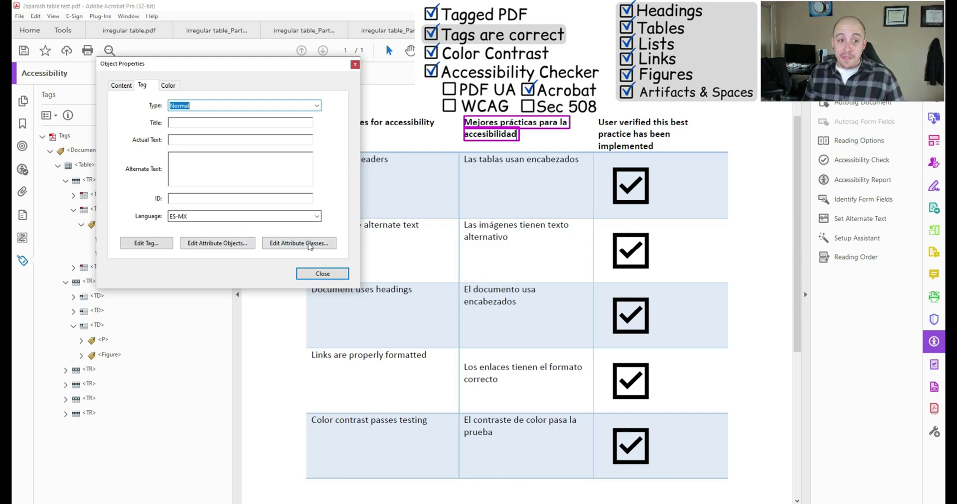
pyautogui.click(319, 273)
pyautogui.click(83, 225)
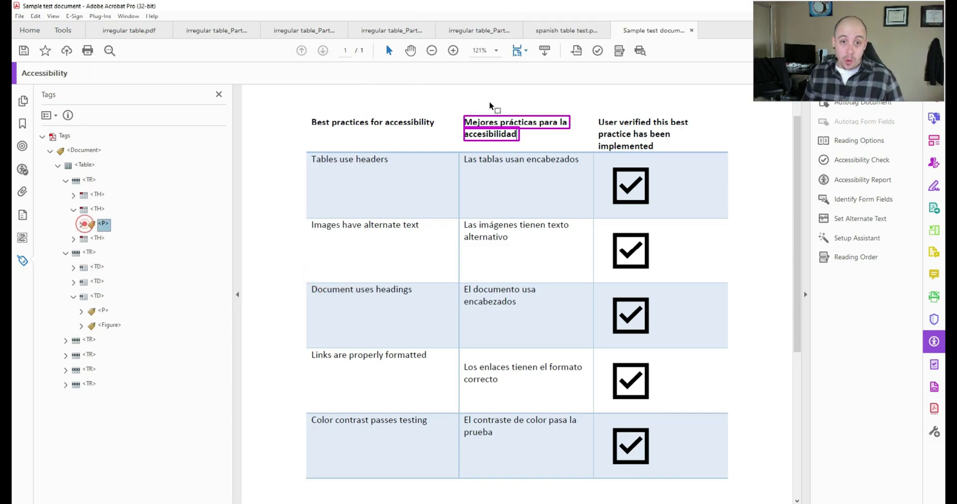
# Expand the next table row and select the Spanish cell's <P> tag
pyautogui.click(103, 312)
pyautogui.click(65, 341)
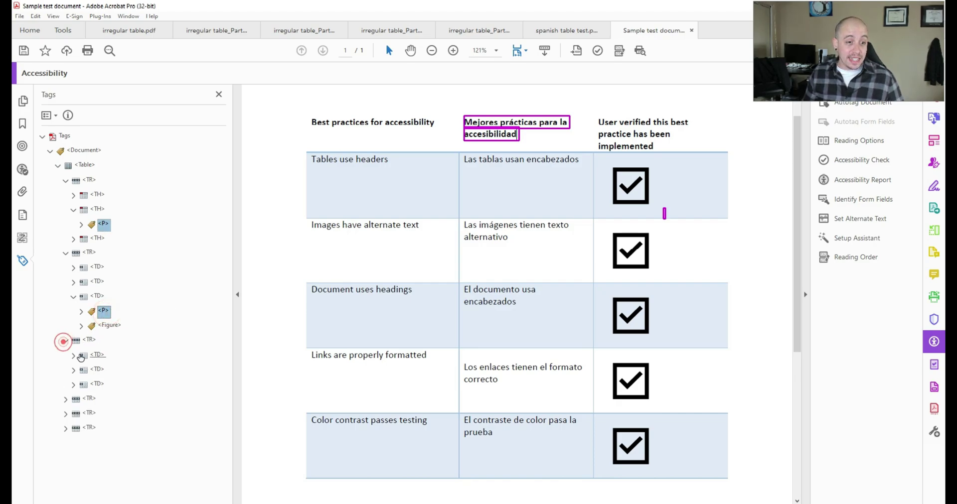
pyautogui.click(73, 370)
pyautogui.click(104, 384)
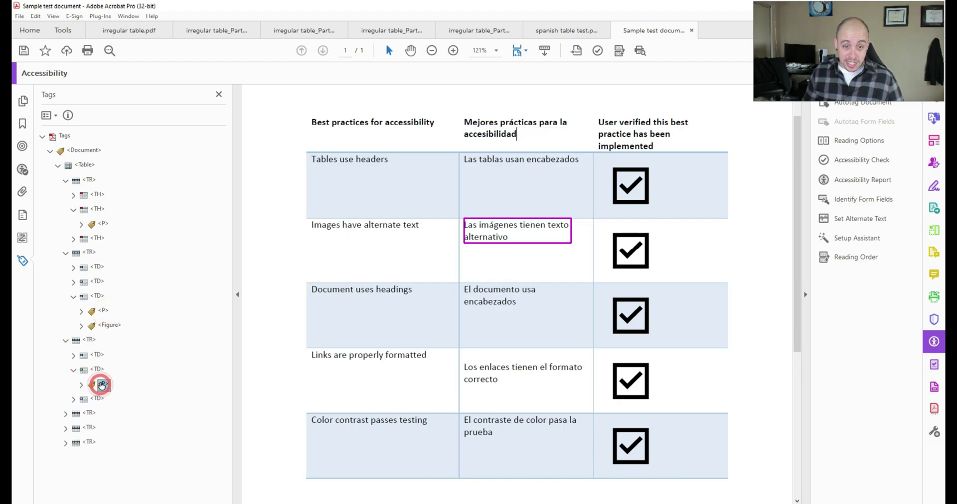
# Reconfirm in Tag Properties that the Spanish header's <P> tag language is ES-MX
pyautogui.click(103, 224)
pyautogui.rightClick(103, 224)
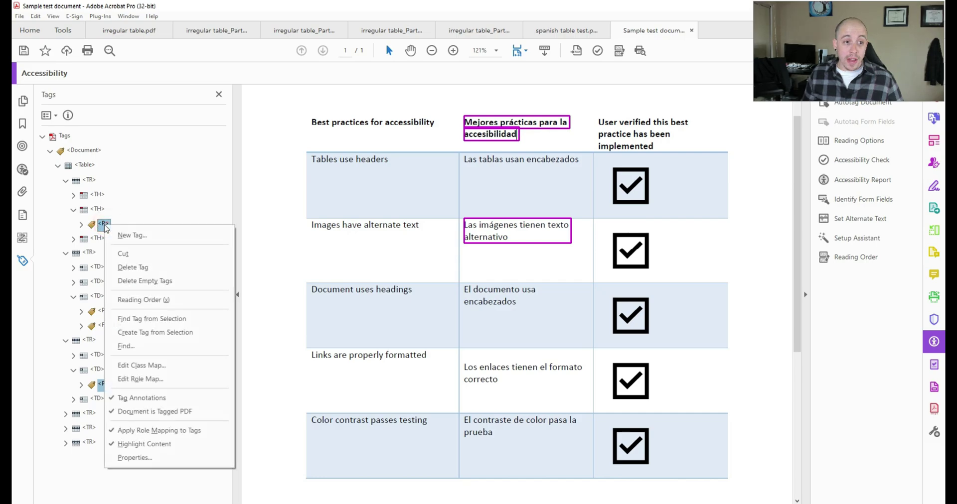
pyautogui.click(162, 464)
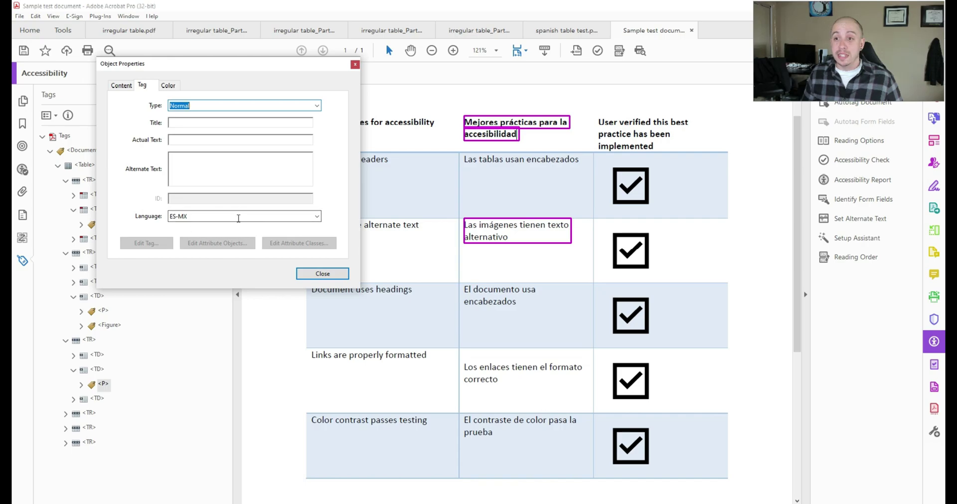
pyautogui.click(331, 275)
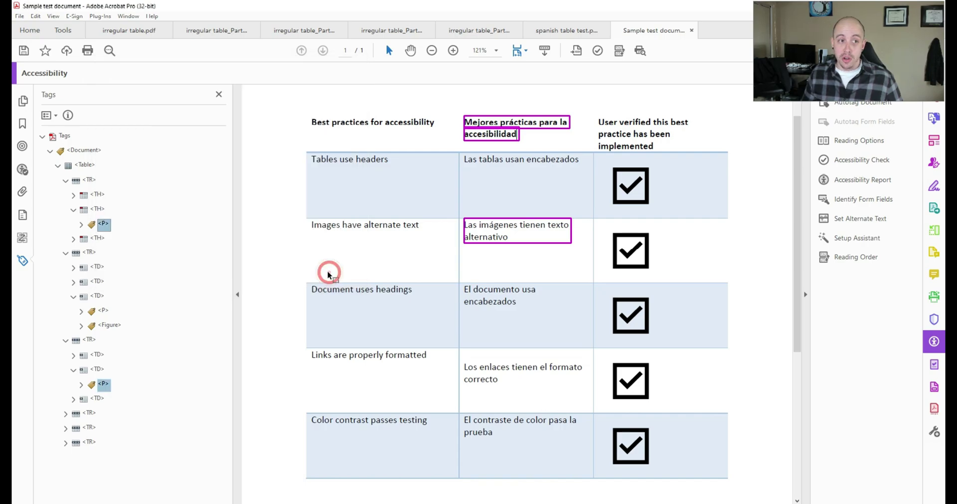